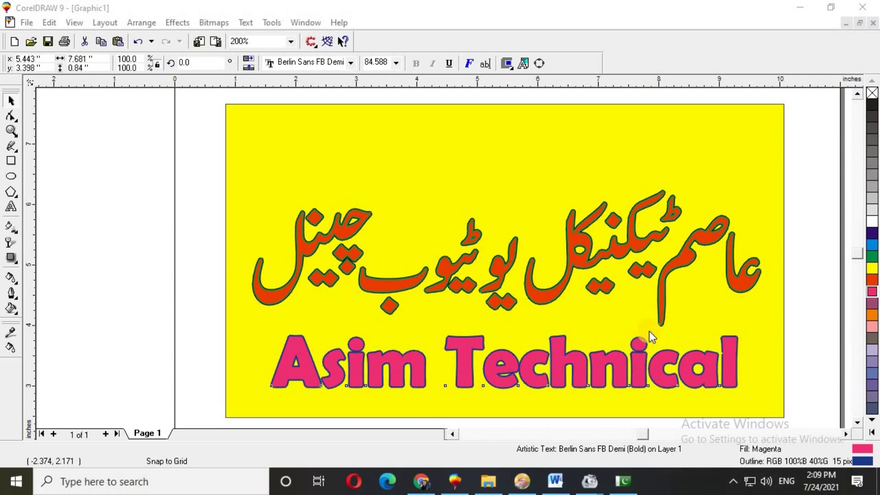
Examine the finished sign design, checking the outlines on the Urdu and English lettering
scroll(654, 333, up, 1)
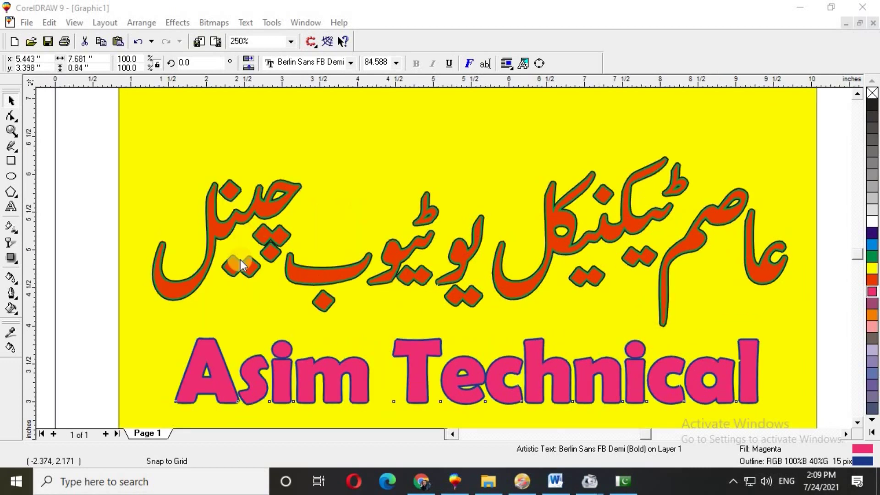
scroll(241, 259, up, 6)
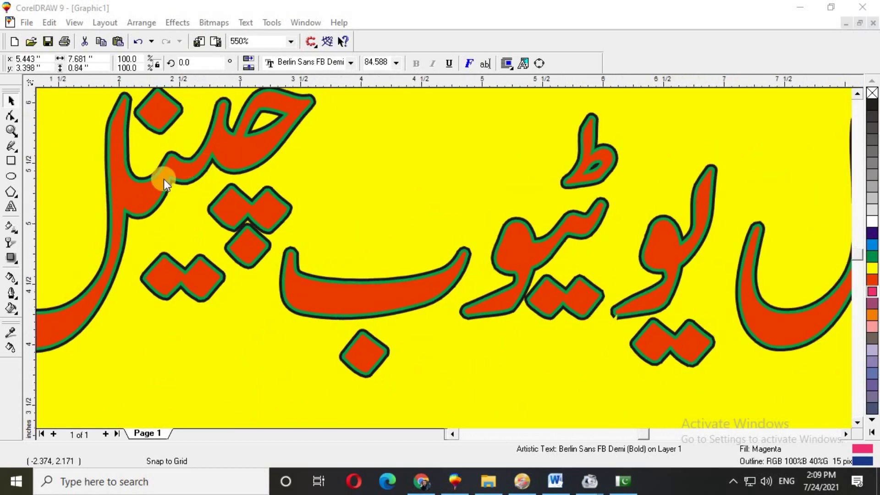
scroll(164, 180, down, 5)
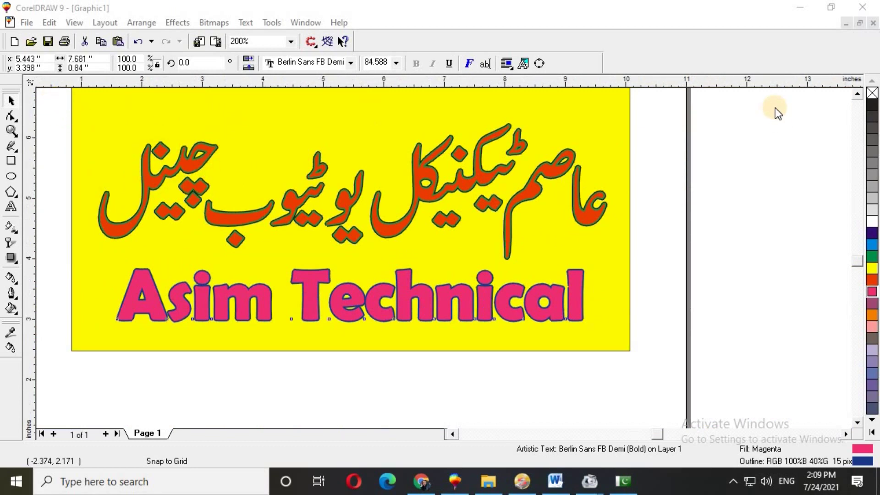
click(857, 94)
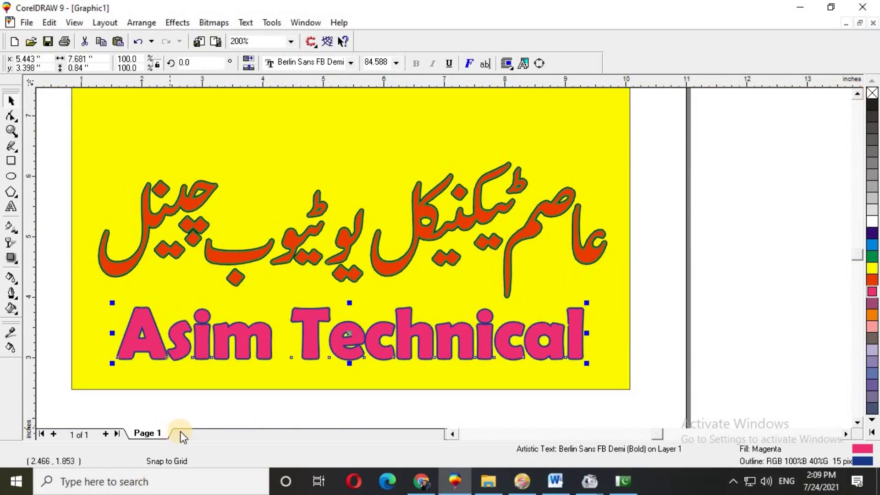
click(453, 434)
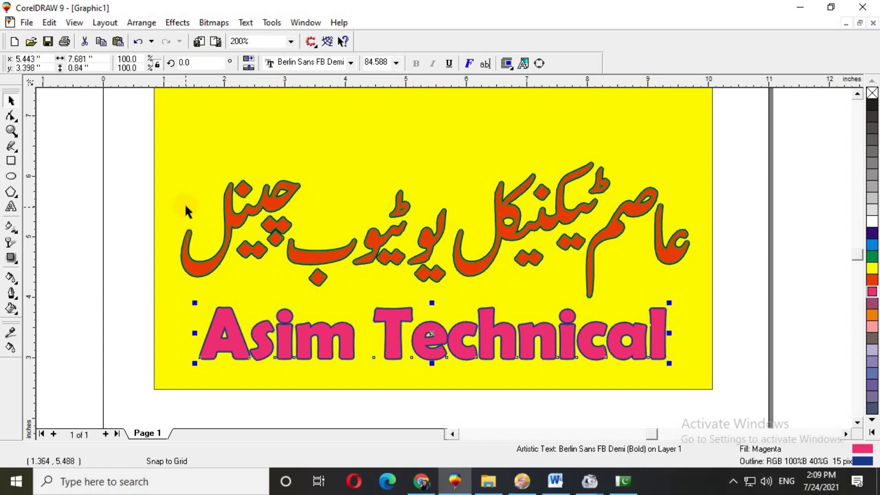
scroll(184, 202, up, 1)
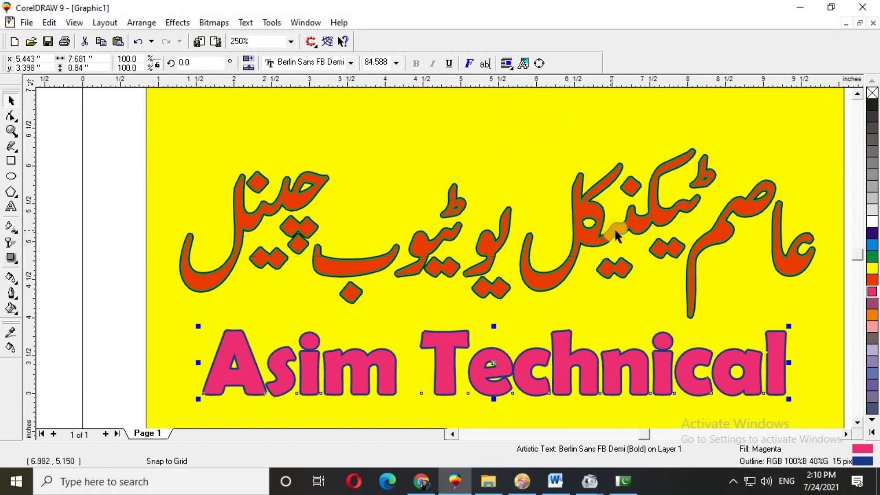
scroll(616, 236, down, 1)
scroll(642, 220, down, 1)
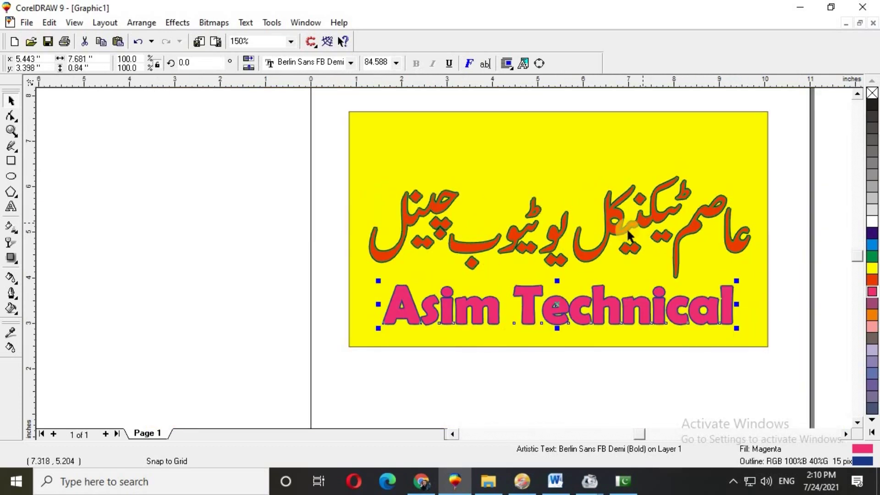
Delete the Urdu lettering, the yellow background rectangle and the English lettering to clear the page
click(620, 204)
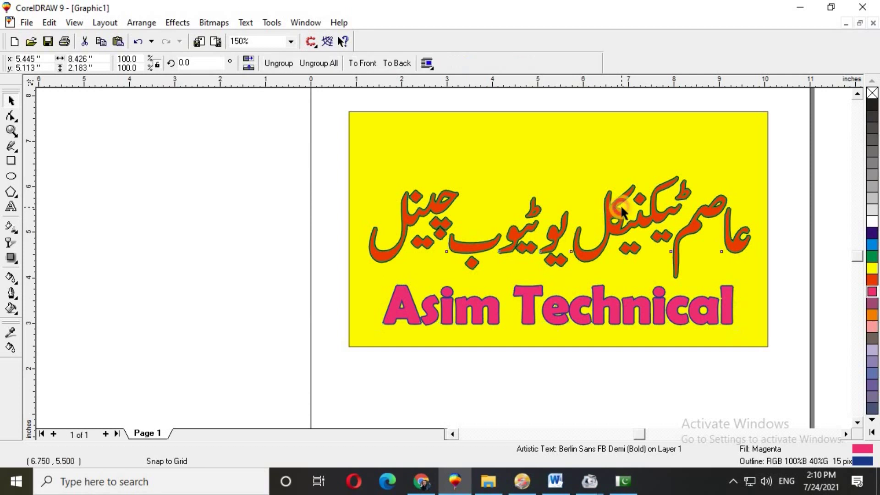
key(Escape)
click(614, 210)
key(Delete)
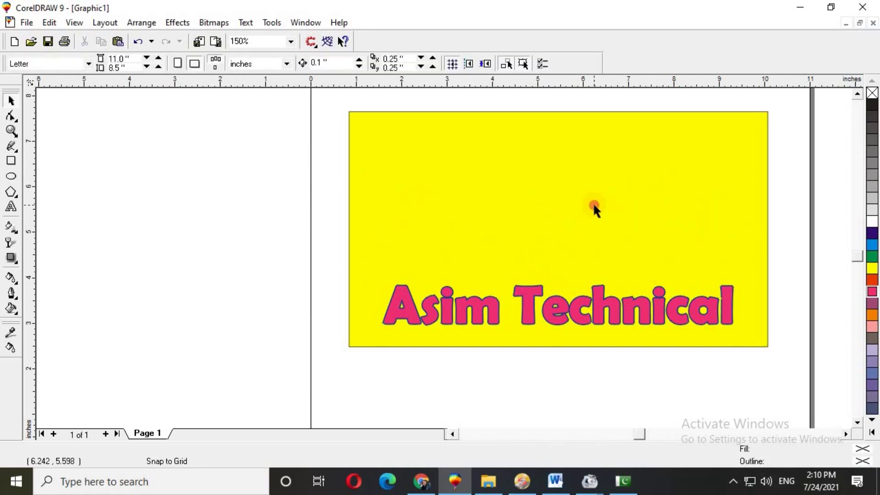
click(611, 270)
key(Delete)
click(598, 318)
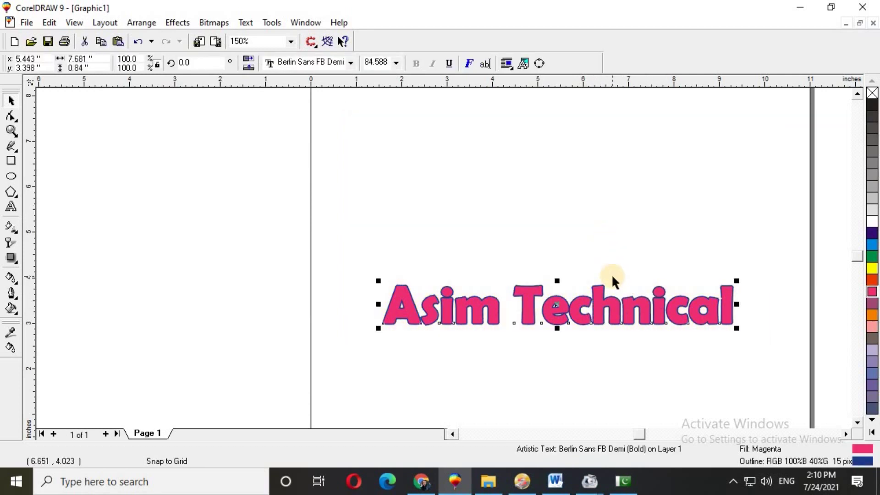
key(Delete)
Draw a rectangle about 9.75 by 6.25 inches across most of the empty page
scroll(760, 343, down, 1)
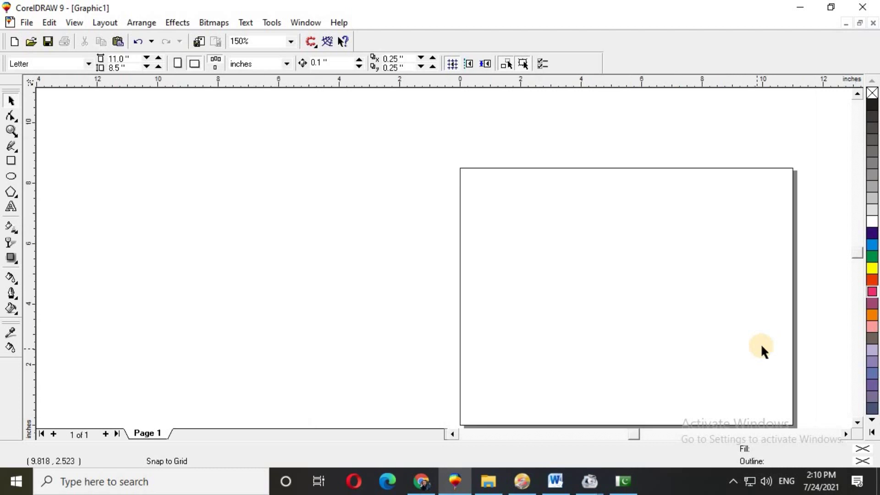
click(846, 434)
click(857, 422)
click(857, 423)
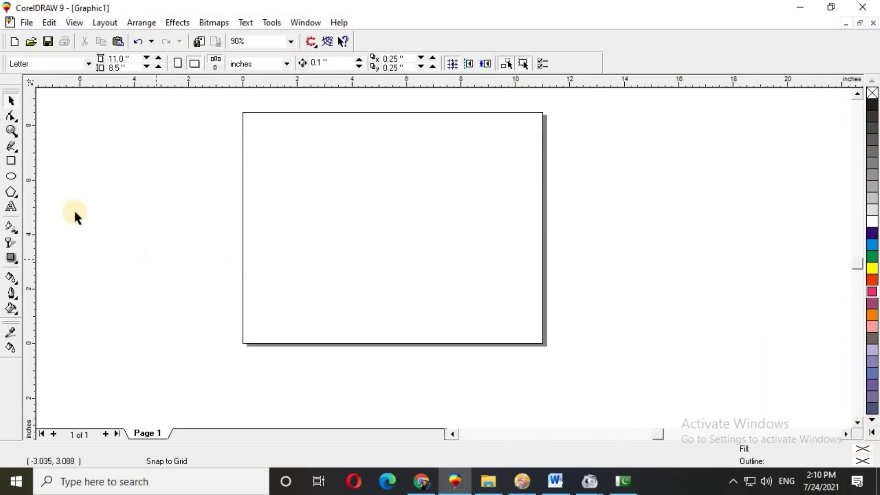
click(12, 161)
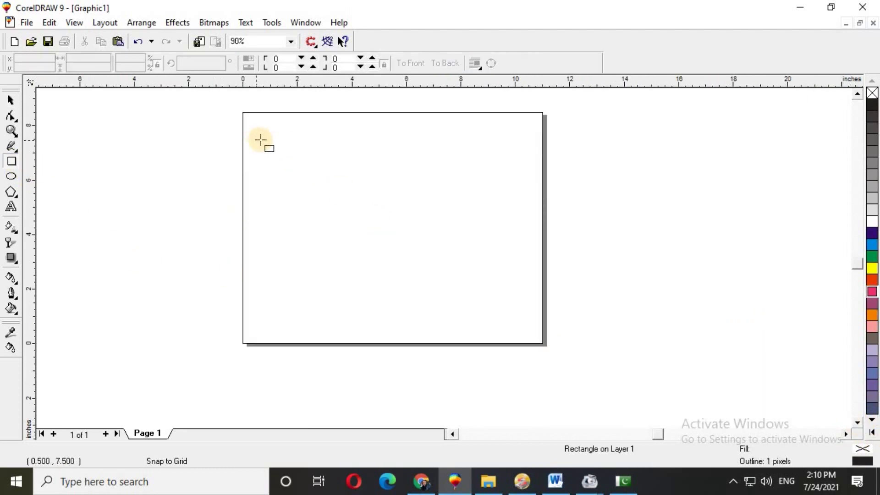
drag(258, 133, 524, 305)
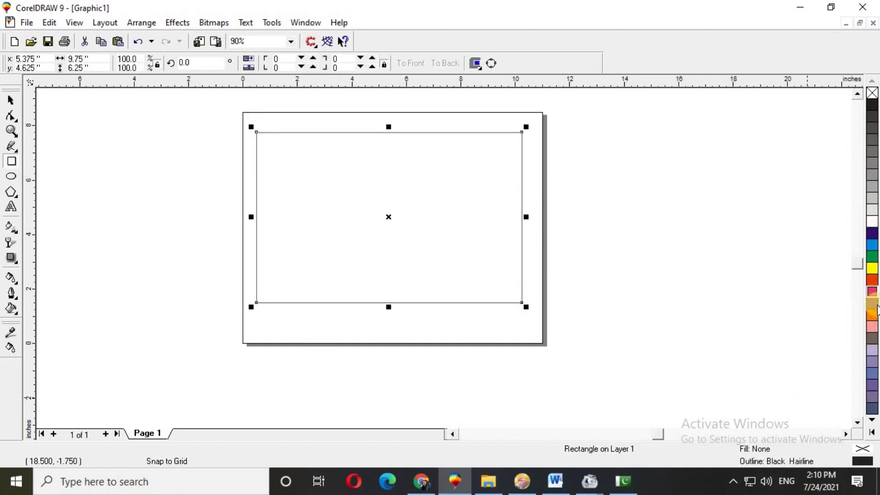
Fill the new rectangle with yellow
click(872, 268)
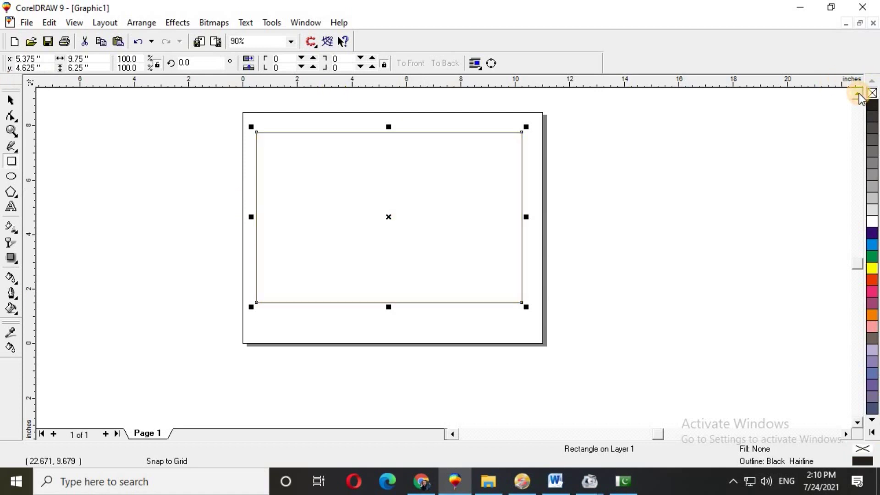
click(873, 93)
scroll(875, 225, up, 1)
click(872, 268)
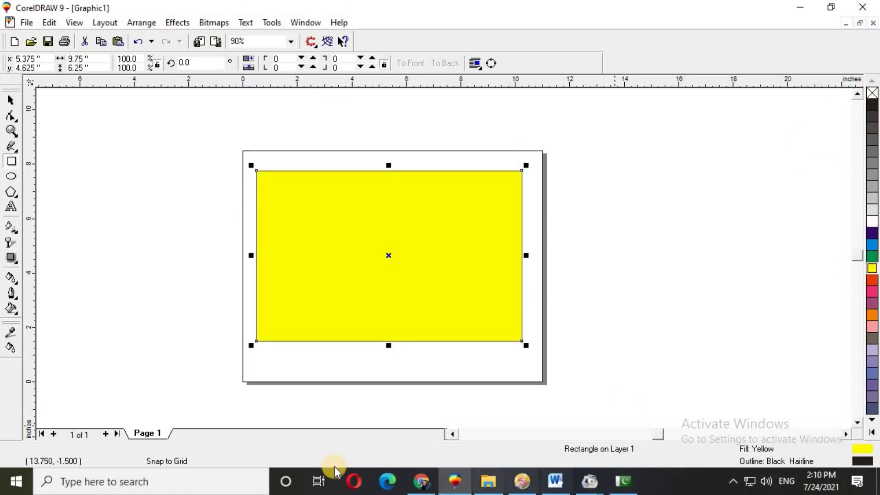
click(466, 437)
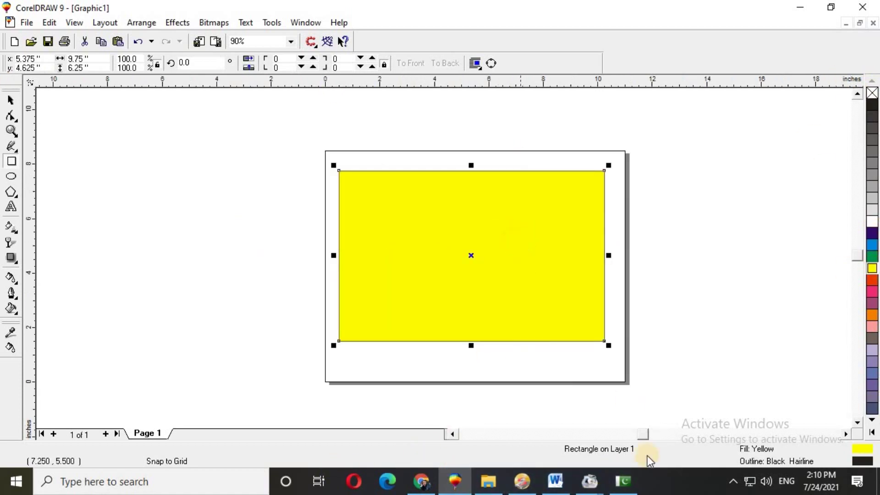
Switch to InPage and copy the Urdu text box containing the channel title
click(624, 481)
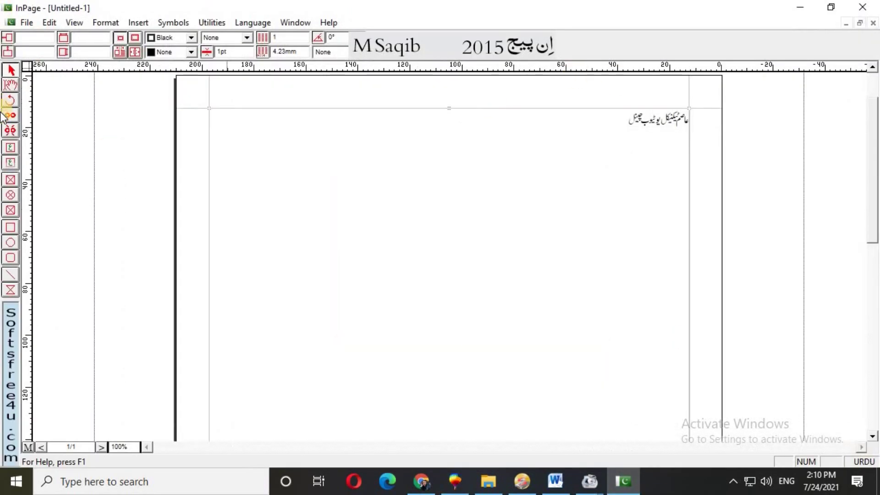
click(11, 84)
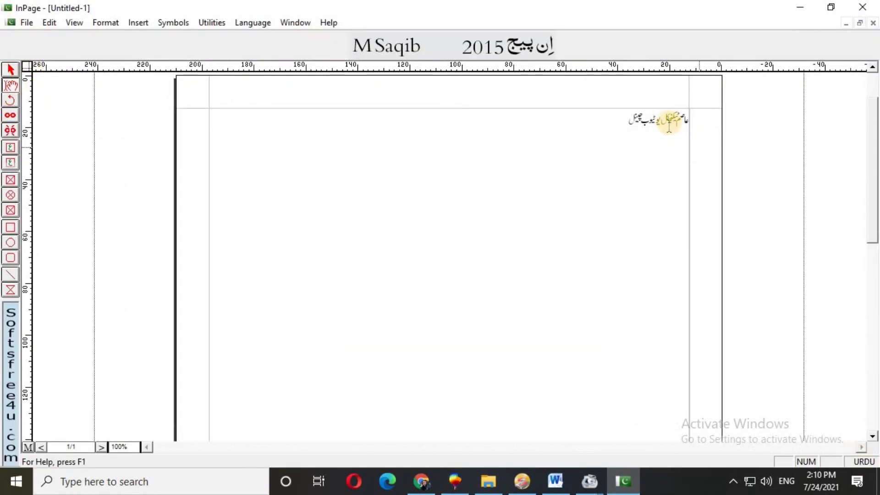
click(11, 69)
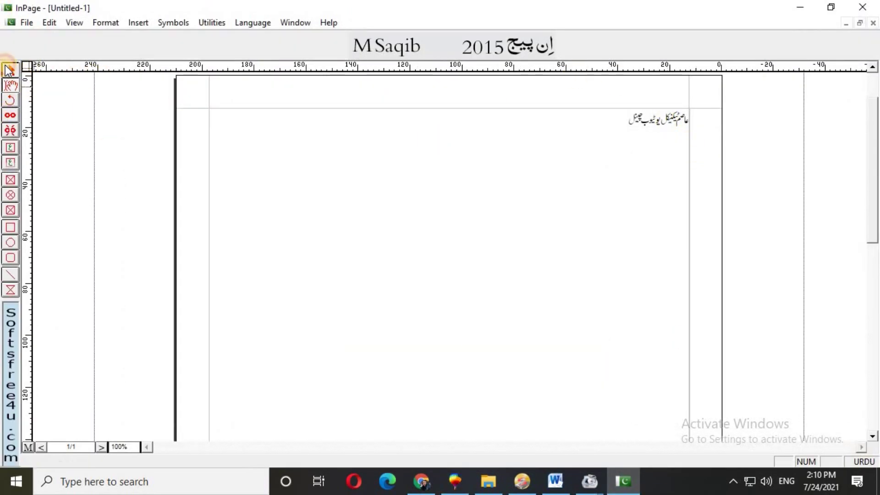
right_click(641, 122)
click(670, 146)
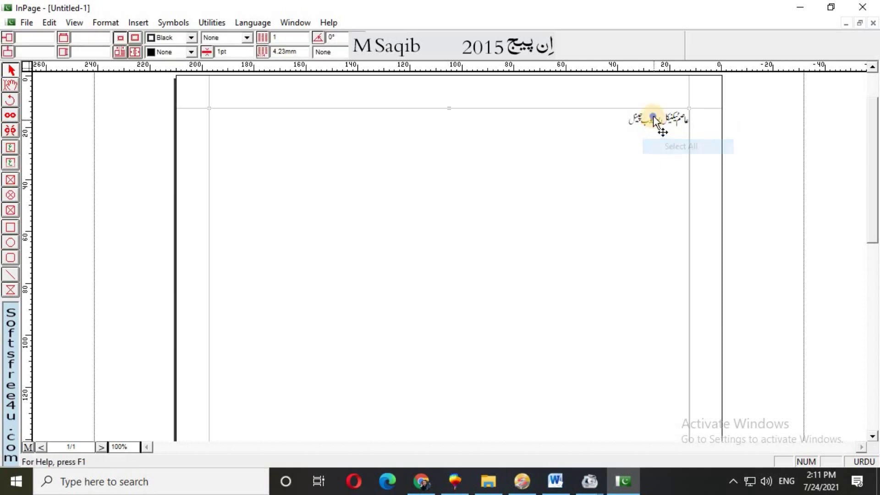
right_click(654, 117)
click(682, 177)
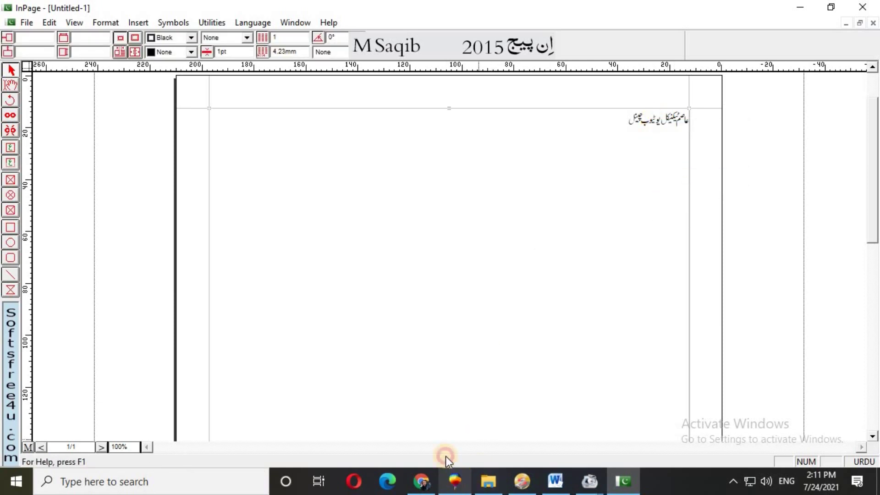
Switch back to CorelDRAW and paste the copied Urdu text onto the page
click(454, 481)
right_click(262, 134)
click(300, 223)
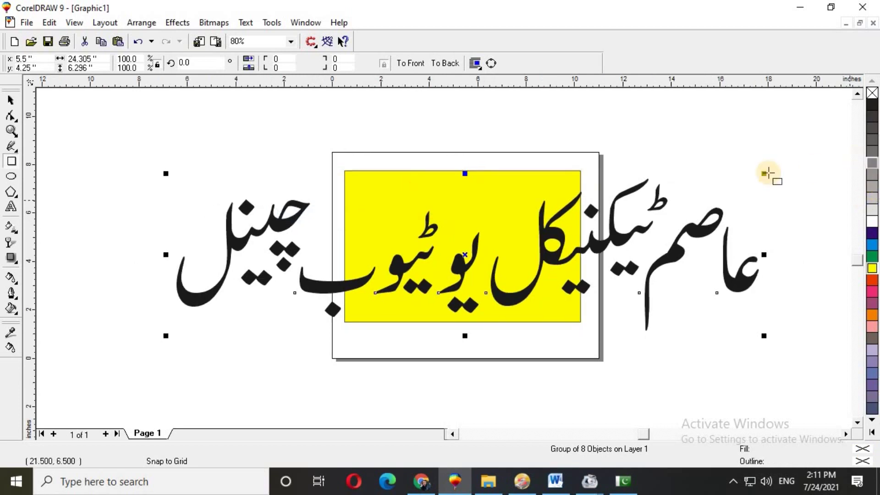
Scale the Urdu text to about 8.7 by 2.25 inches and place it in the upper half of the yellow rectangle
drag(764, 174, 376, 271)
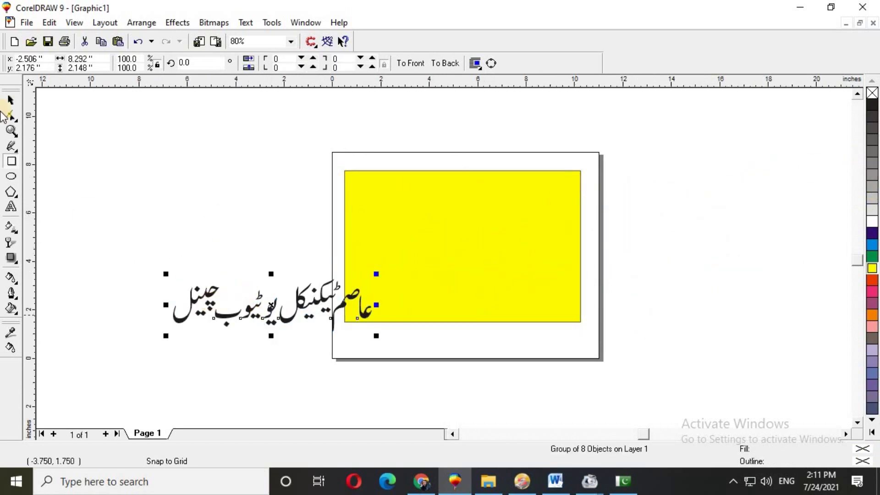
click(11, 100)
drag(265, 308, 458, 215)
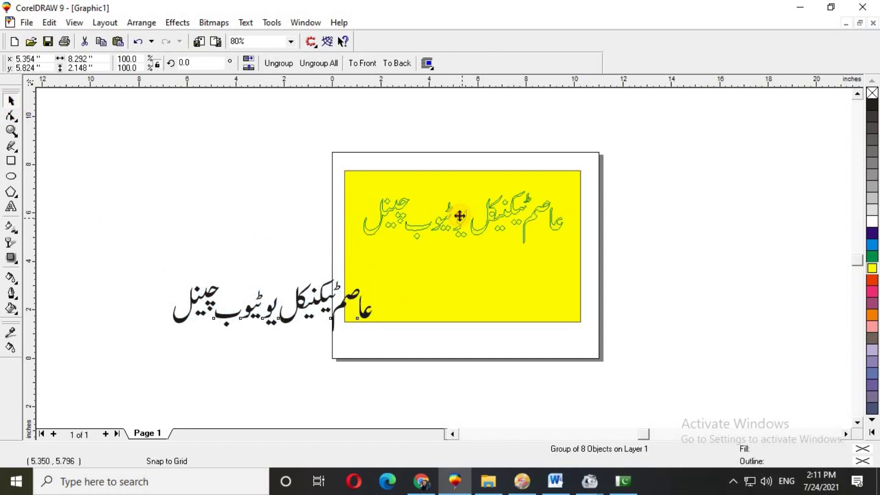
drag(563, 186, 588, 182)
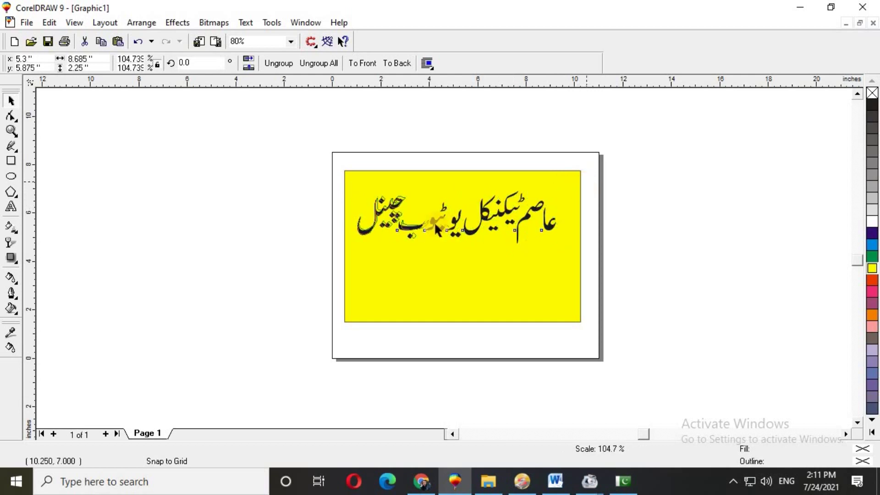
Fill the Urdu text group with white
scroll(453, 227, up, 2)
scroll(454, 220, up, 3)
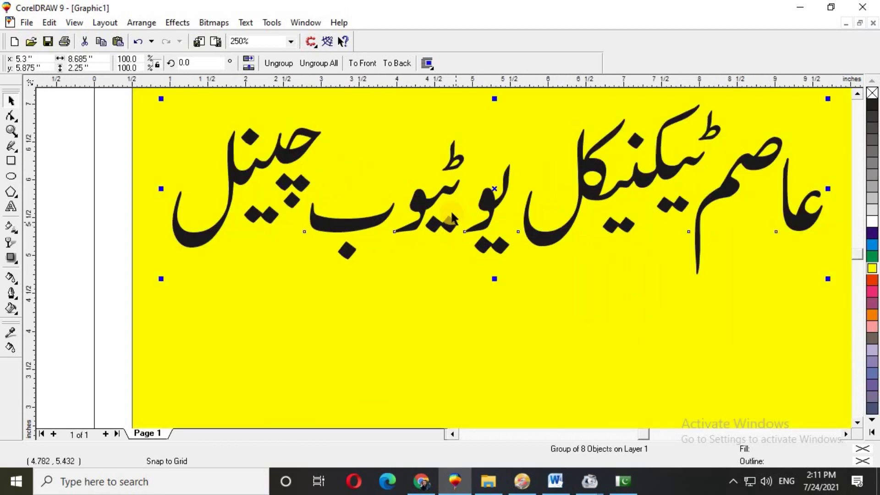
scroll(449, 209, down, 2)
scroll(495, 183, up, 1)
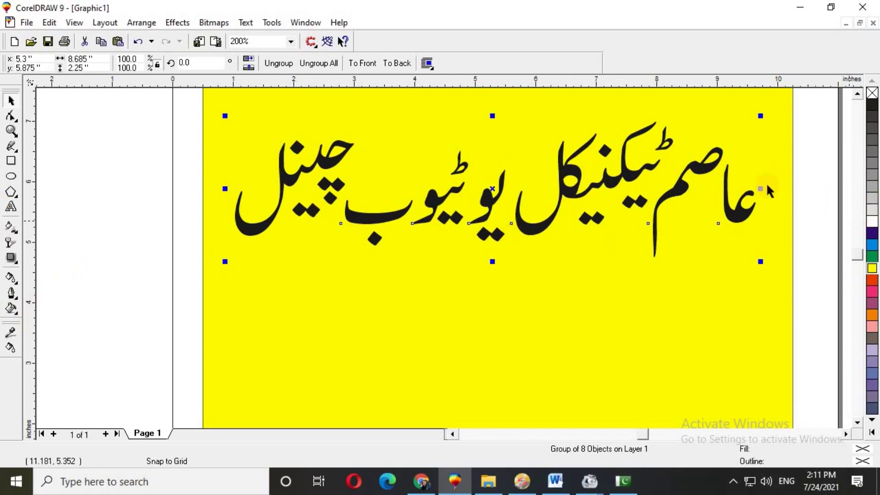
click(871, 225)
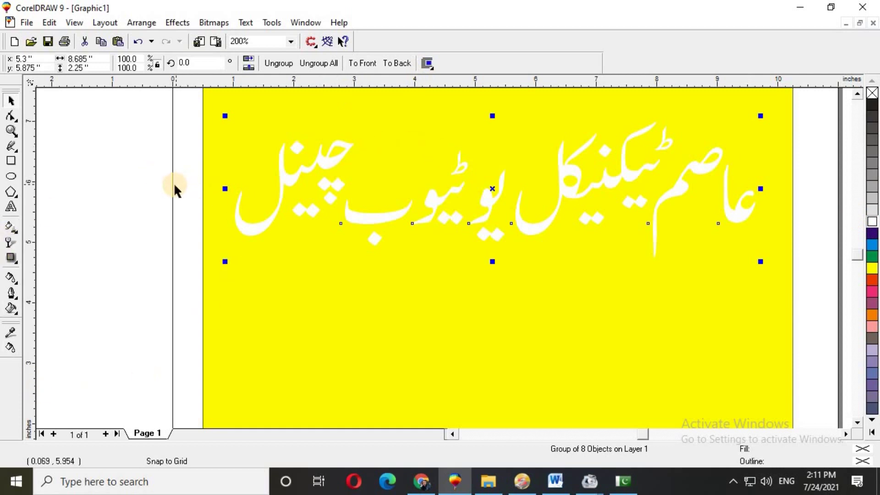
click(13, 293)
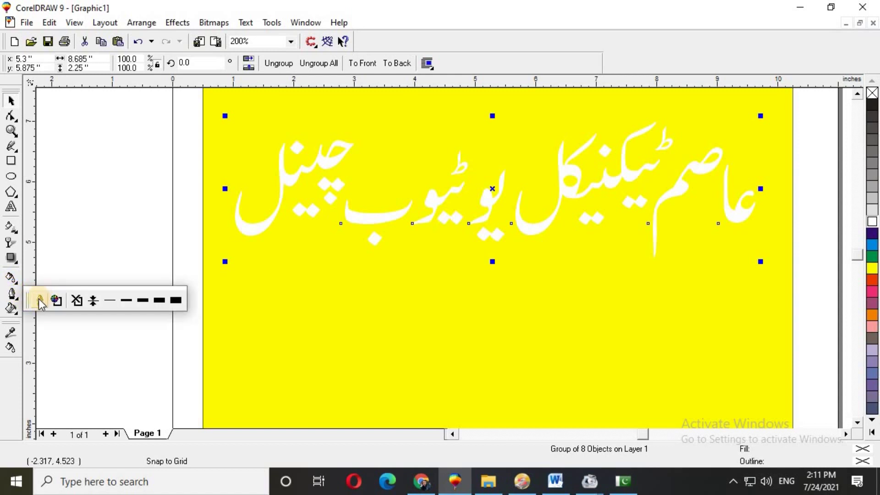
click(39, 301)
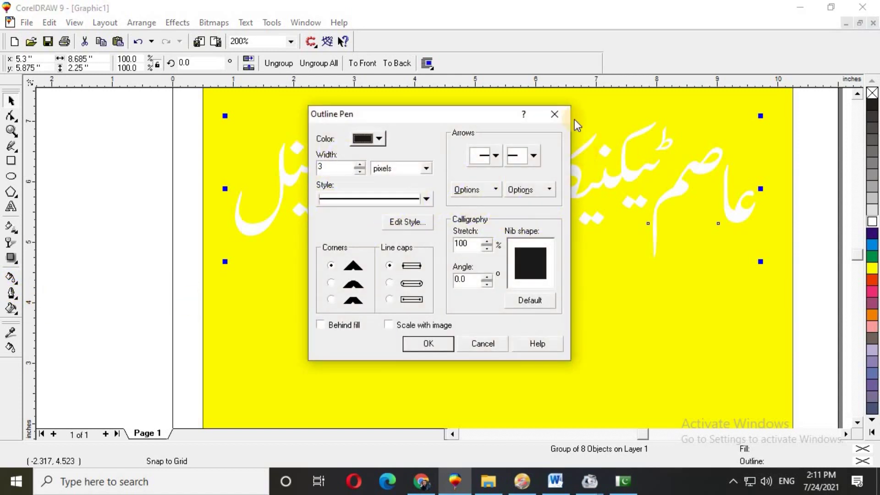
click(552, 115)
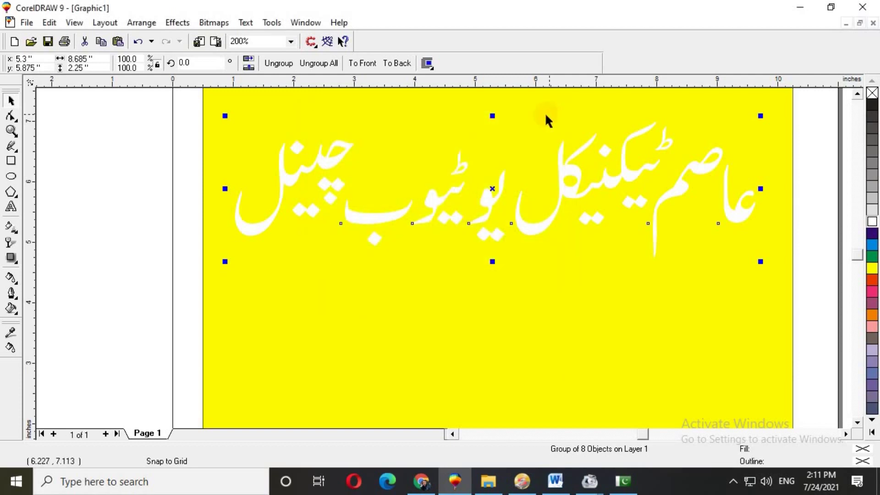
Set the Urdu text group's outline colour to black and its width to 20 pixels
key(F12)
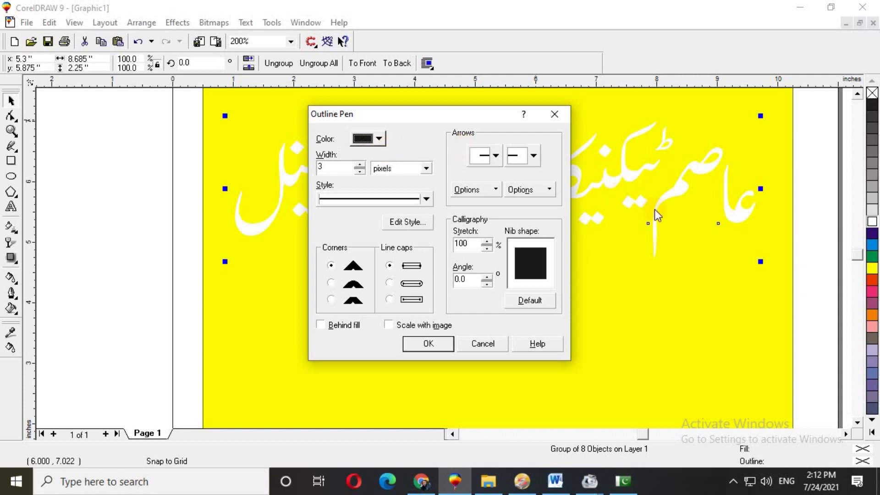
click(380, 140)
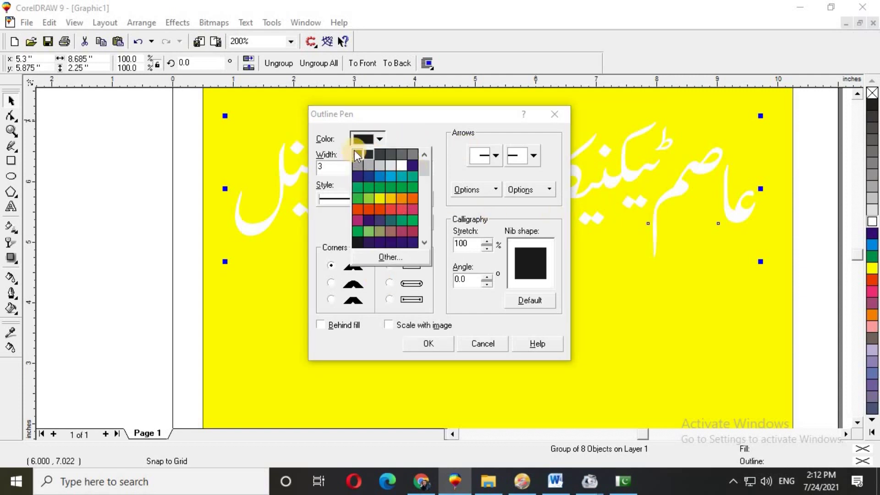
click(359, 156)
double_click(325, 166)
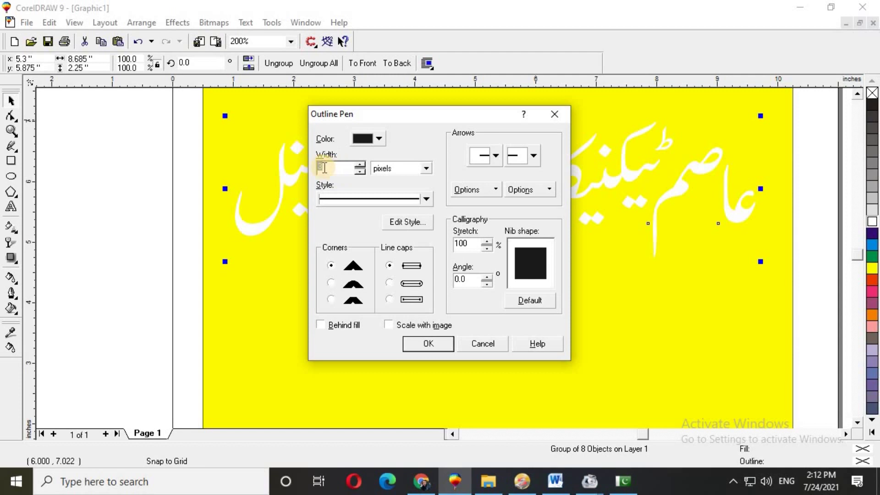
text(20)
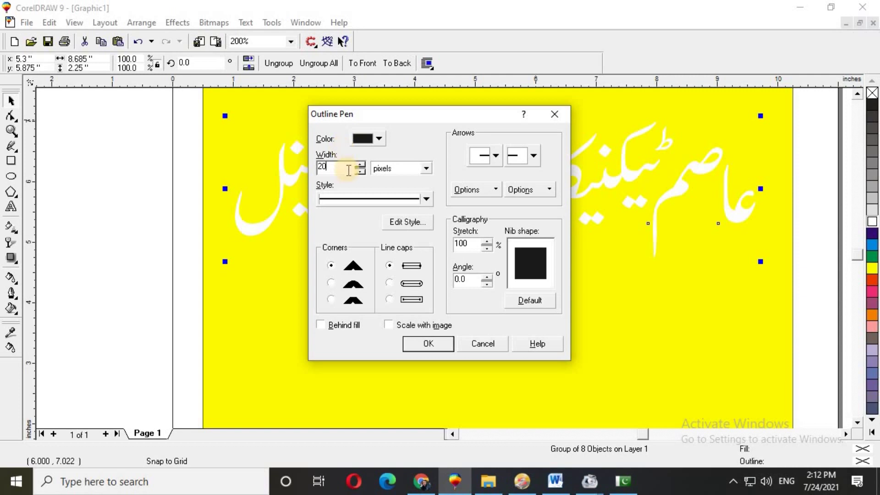
drag(337, 166, 320, 167)
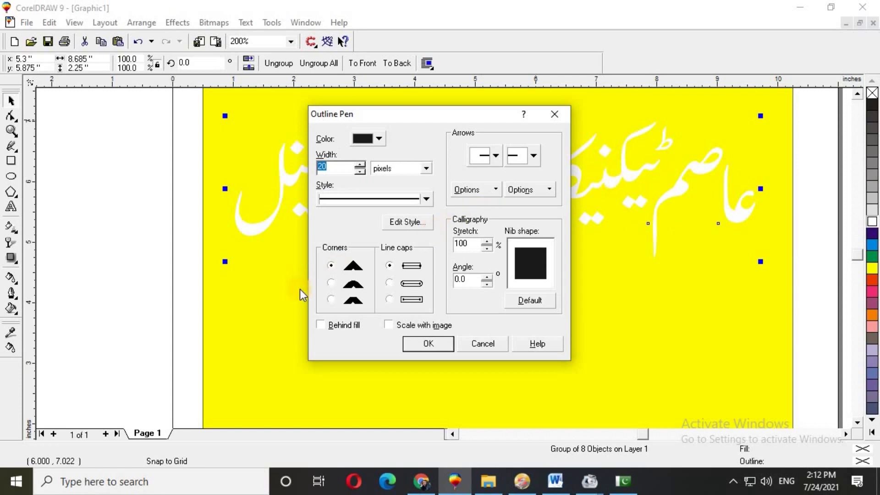
Give the outline rounded corners and round line caps with the default nib, placed behind the fill and scaled with the image
click(331, 282)
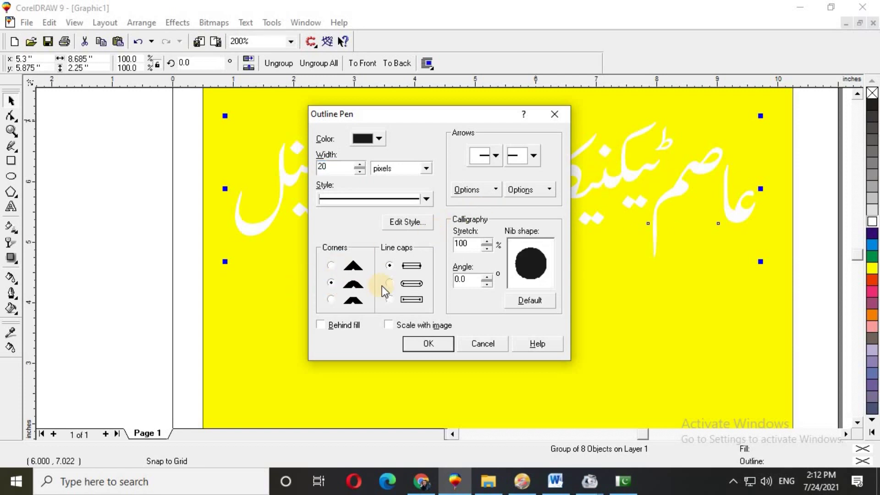
click(389, 283)
click(389, 326)
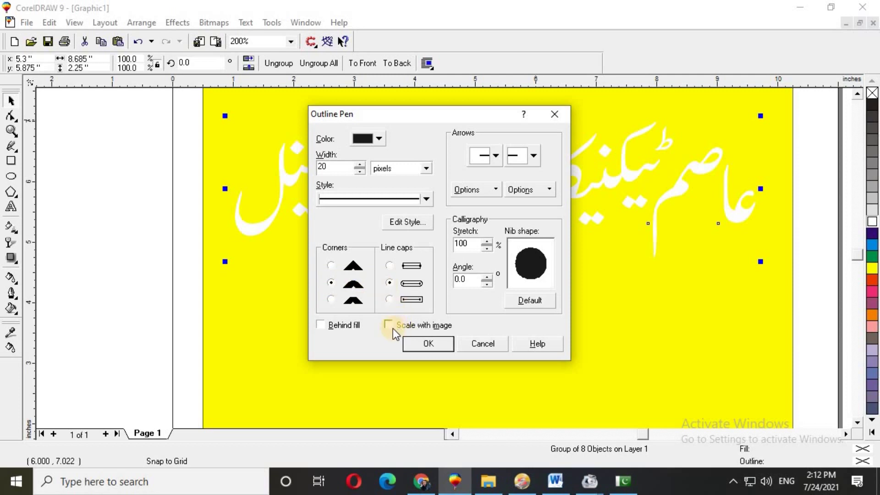
click(321, 325)
click(526, 301)
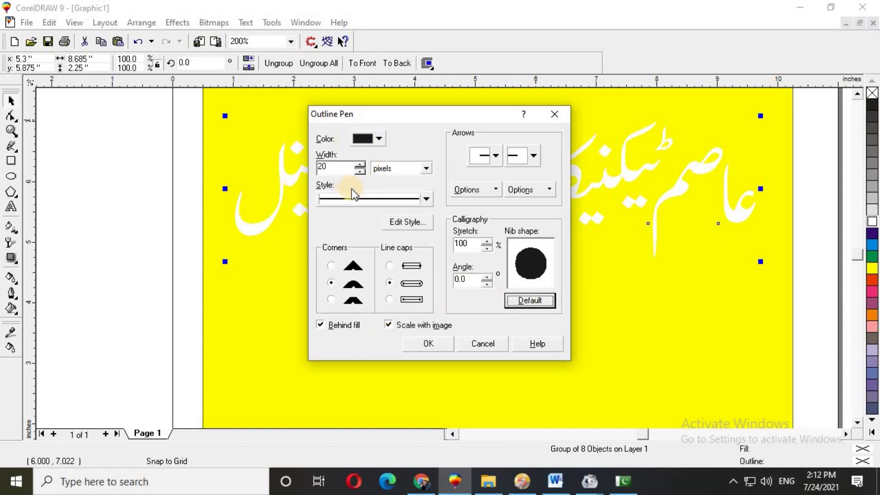
Re-enter the outline width as 20 pixels and apply the outline settings to the Urdu lettering
double_click(318, 168)
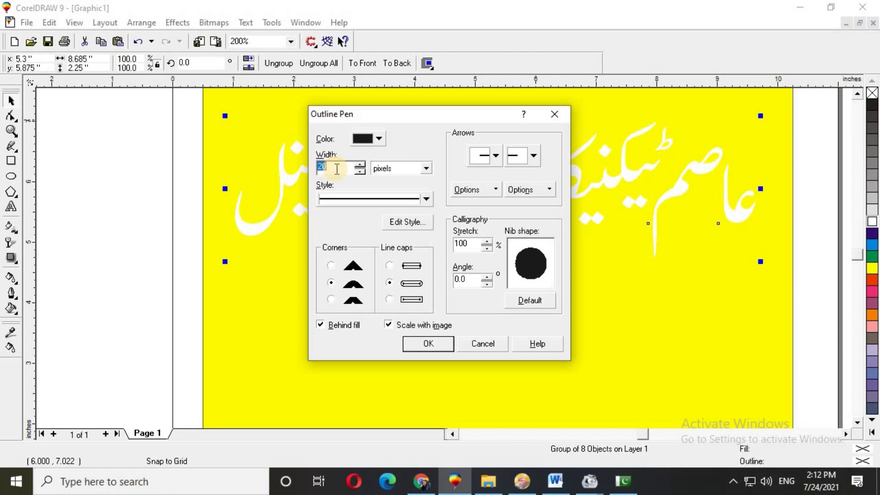
click(337, 169)
click(311, 168)
click(329, 170)
double_click(330, 171)
text(20)
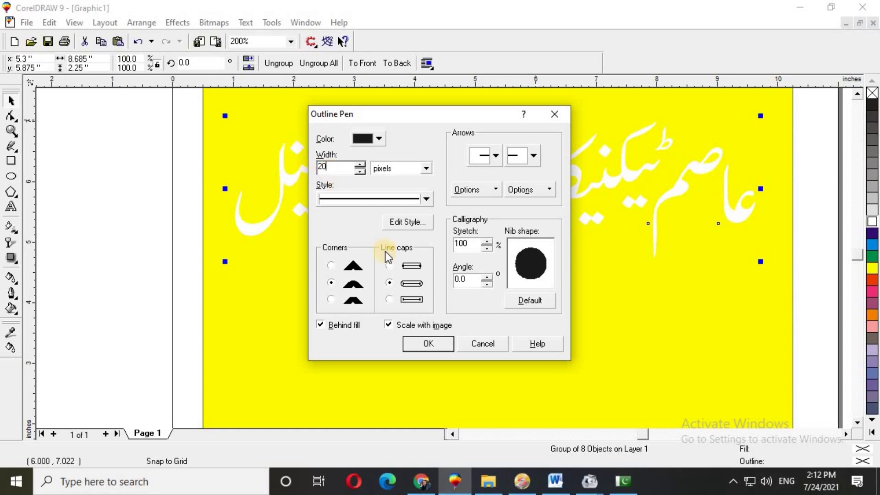
click(428, 344)
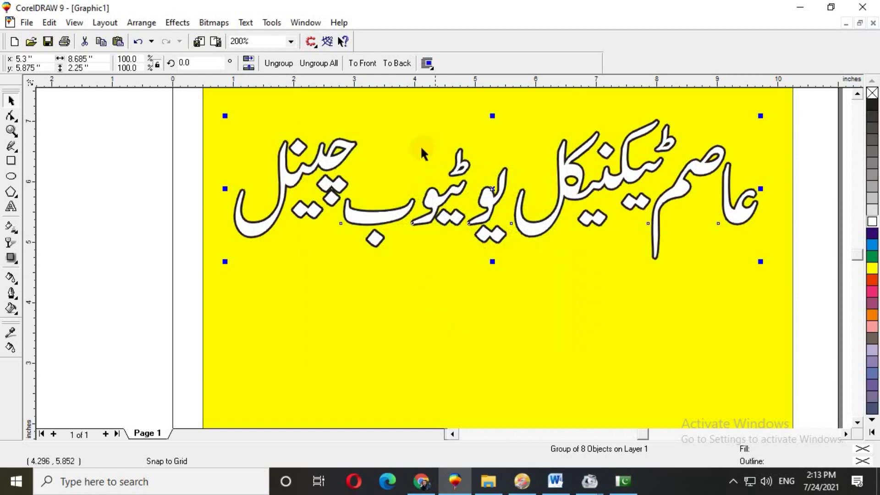
Duplicate the black-outlined Urdu lettering in place and fill the copy with red
scroll(442, 143, up, 1)
scroll(669, 165, up, 1)
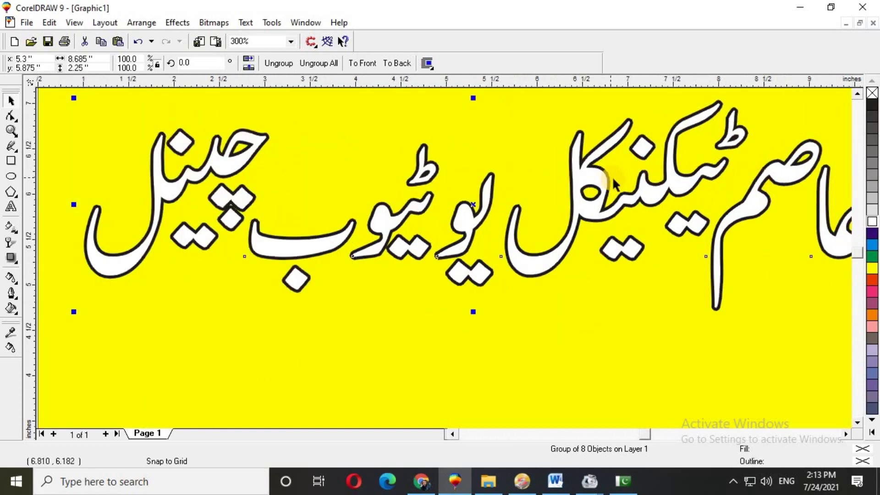
scroll(823, 169, down, 1)
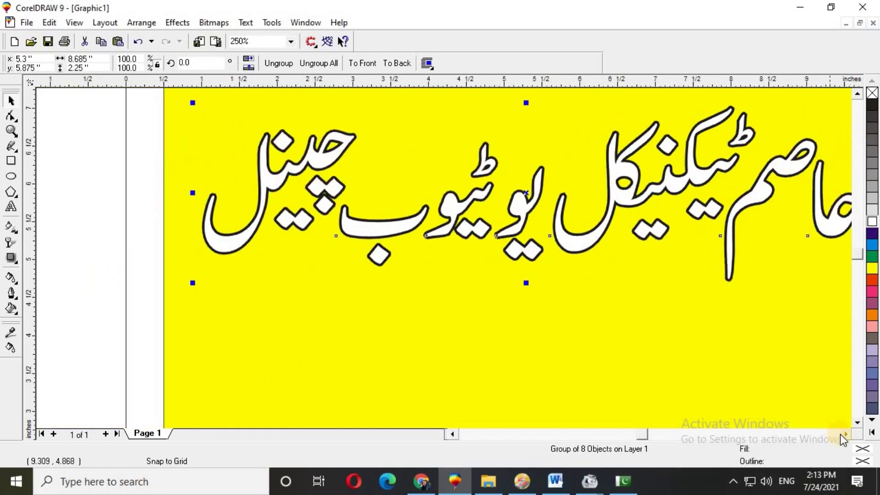
click(847, 436)
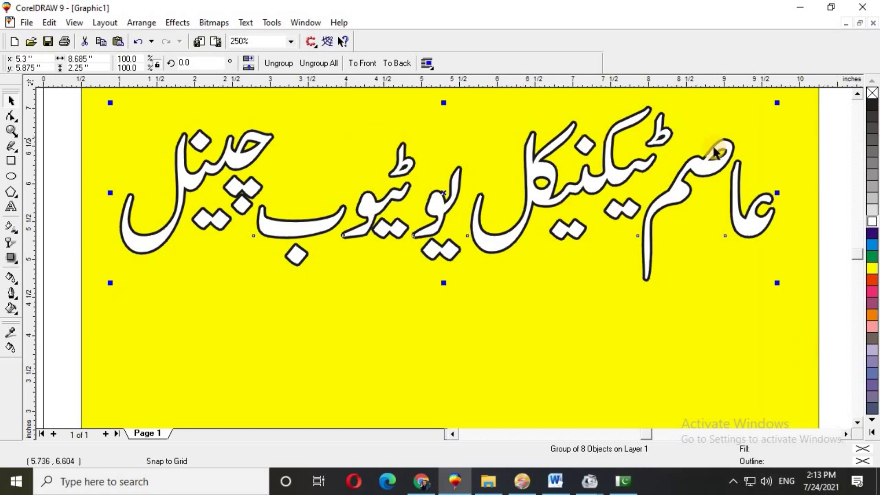
scroll(796, 114, up, 1)
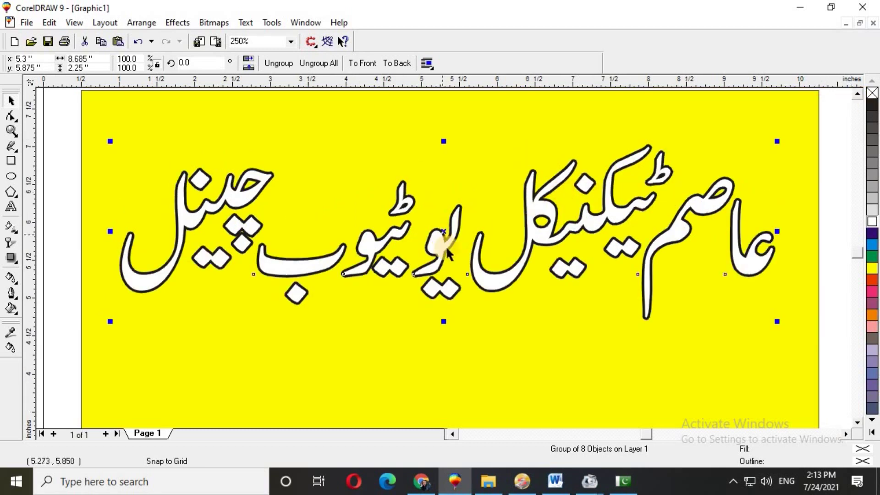
right_click(436, 238)
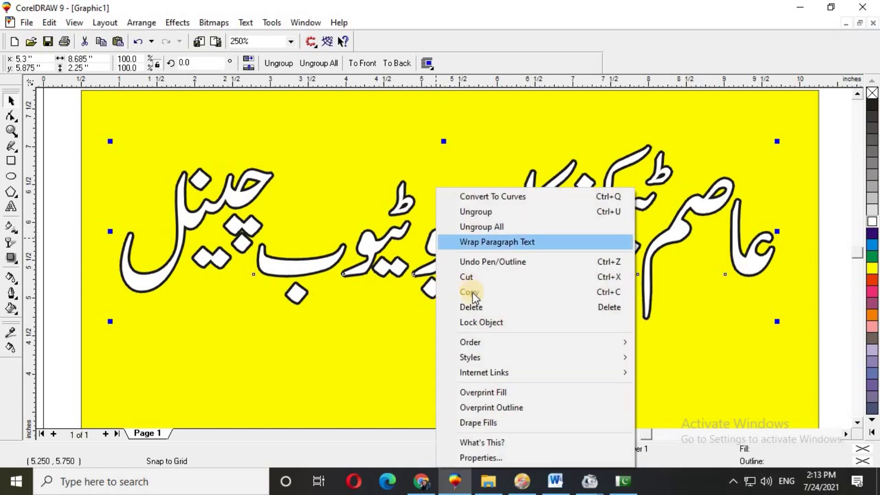
click(370, 243)
click(383, 240)
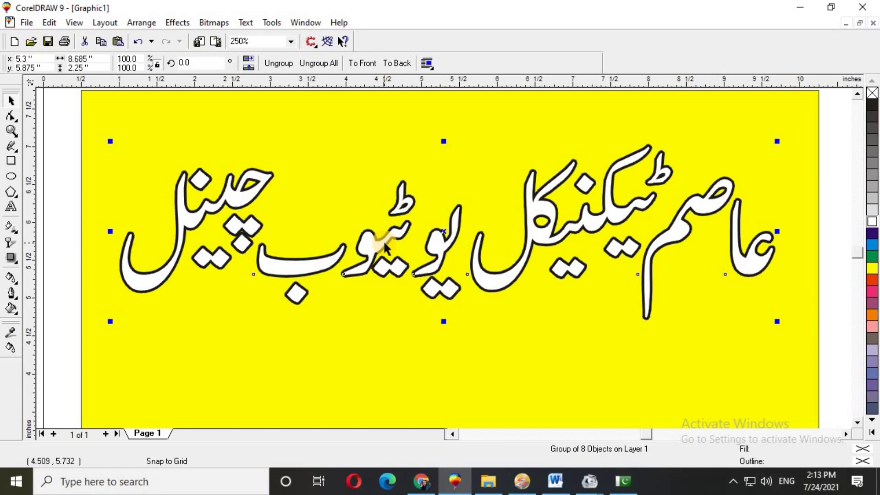
click(873, 281)
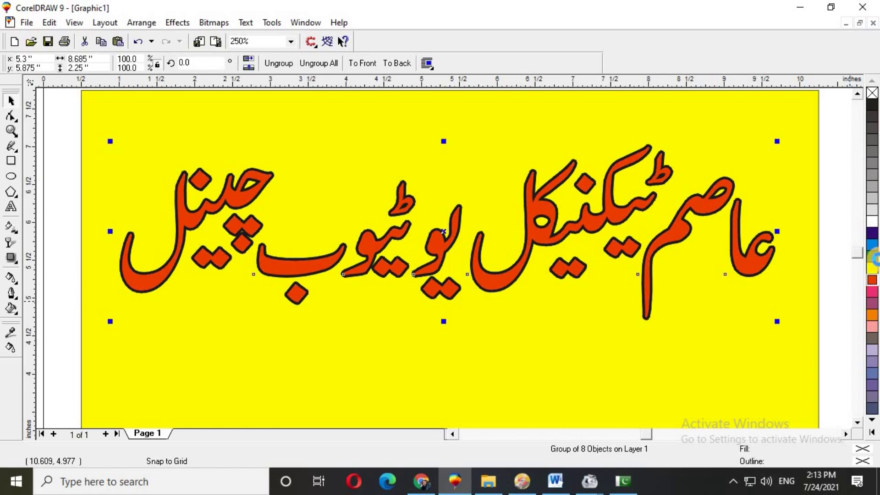
Give the red Urdu lettering a green outline 10 pixels wide with the default nib
key(F12)
drag(340, 171, 313, 169)
text(10)
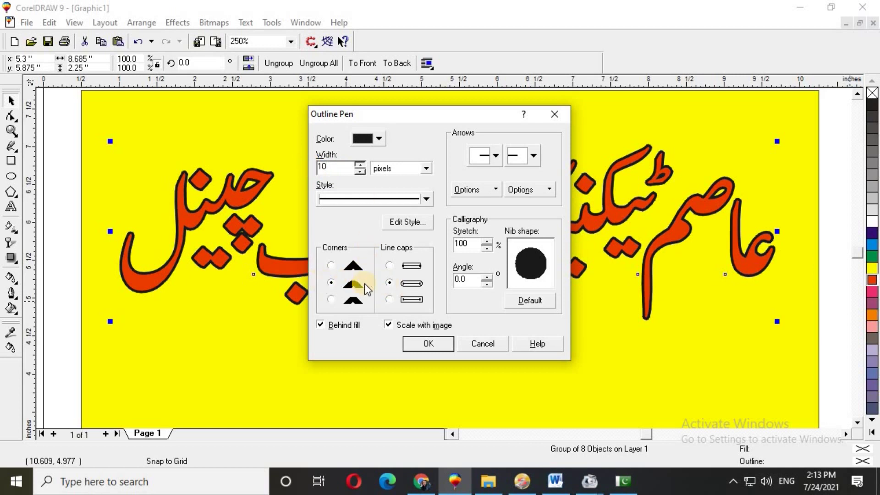
click(377, 141)
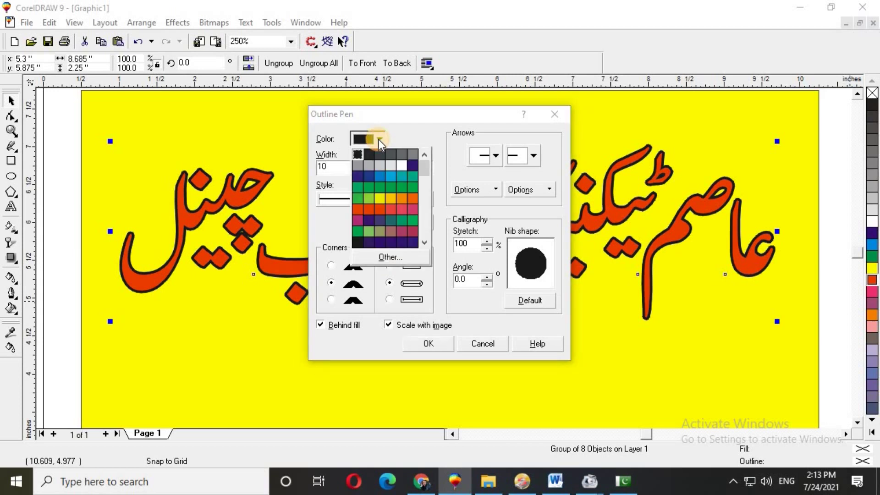
click(358, 190)
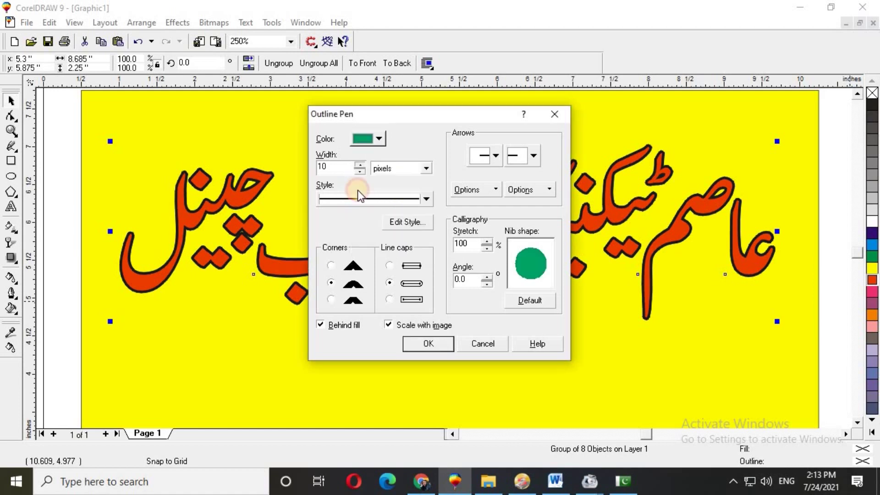
click(530, 303)
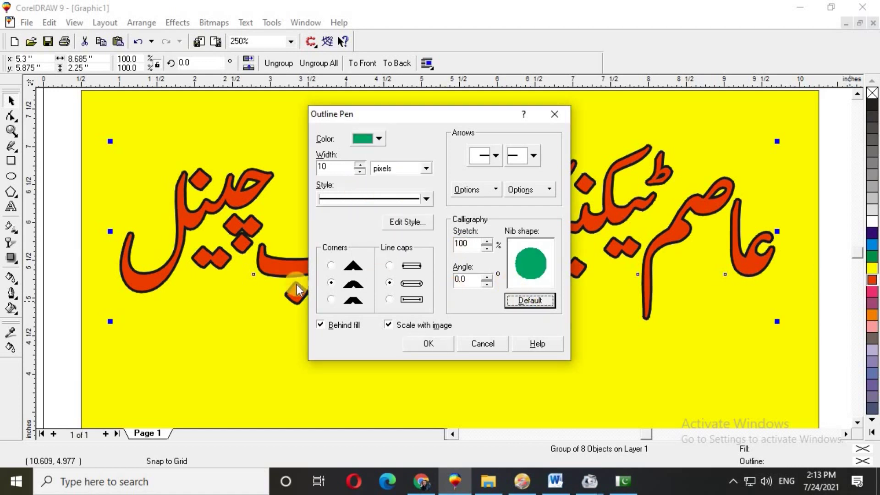
click(433, 344)
Examine the green and black outlines around the Urdu lettering up close and against the whole page
scroll(475, 276, up, 2)
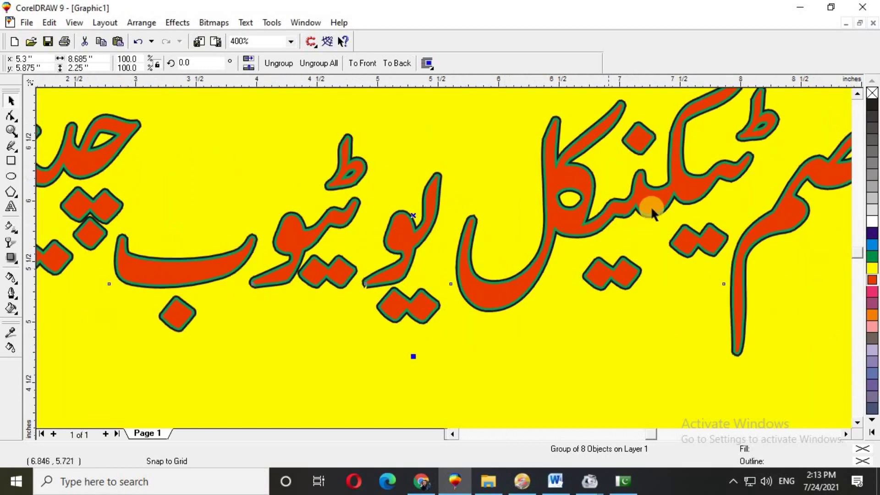
scroll(651, 204, up, 5)
scroll(387, 189, down, 12)
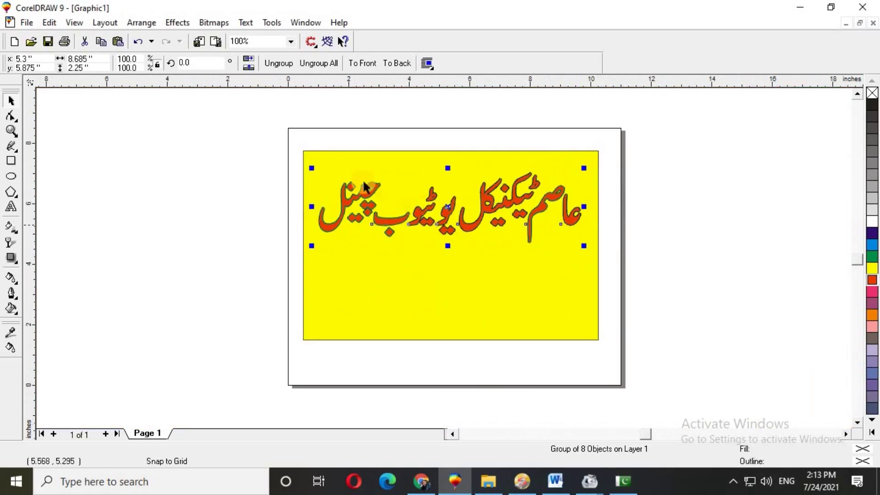
scroll(386, 189, up, 6)
scroll(370, 191, down, 6)
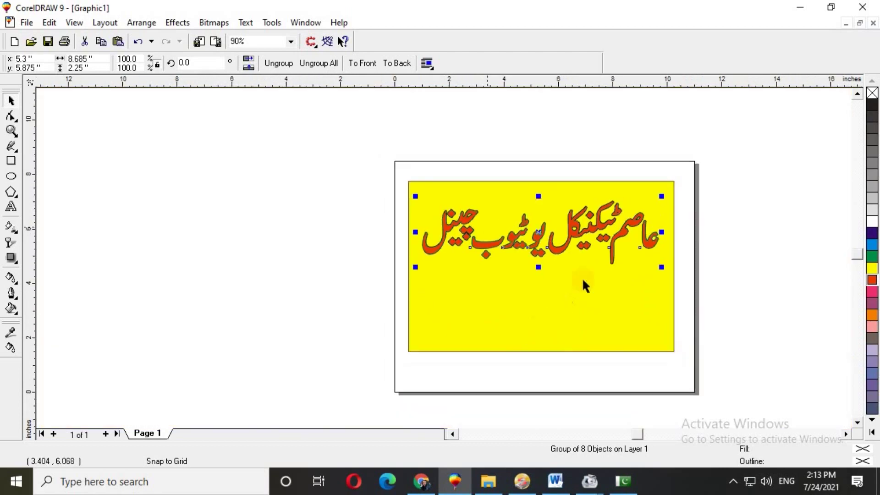
scroll(648, 234, up, 3)
scroll(378, 216, up, 2)
scroll(378, 216, down, 4)
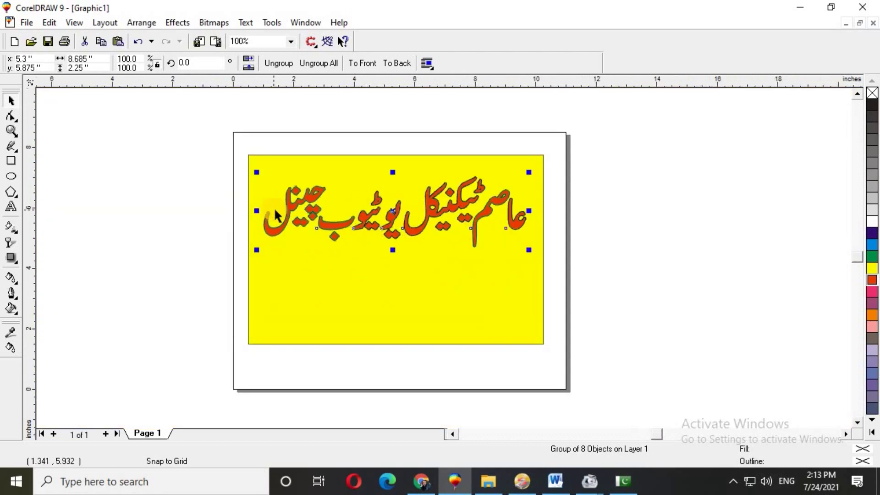
scroll(274, 208, up, 1)
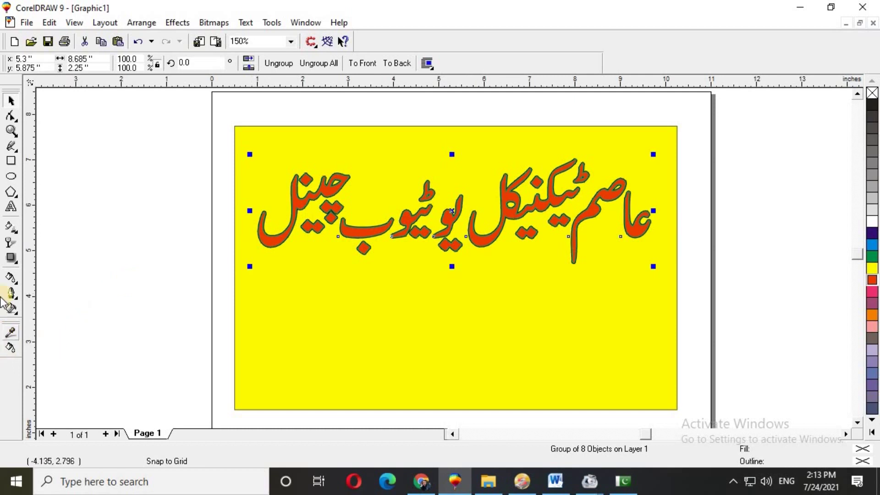
Add the artistic text "Asim Technical" beside the page and set its font to Berlin Sans FB Demi
click(11, 207)
click(134, 293)
text(Asim Tel)
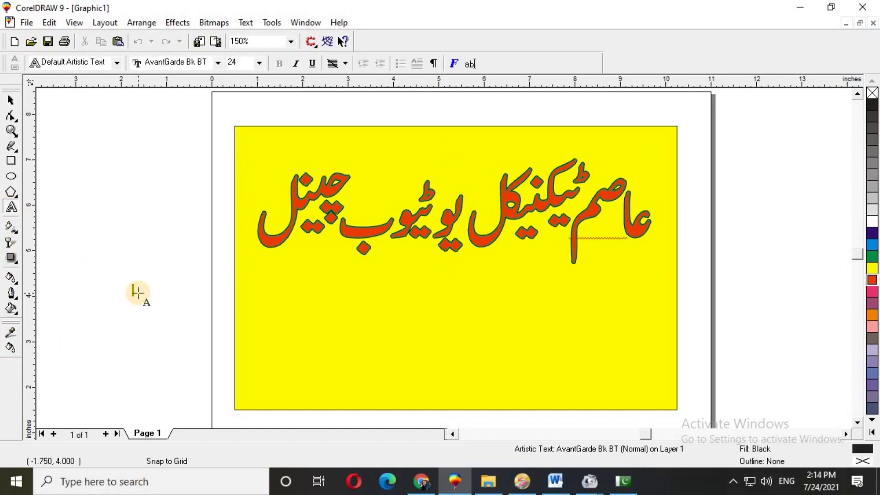
text(chnical)
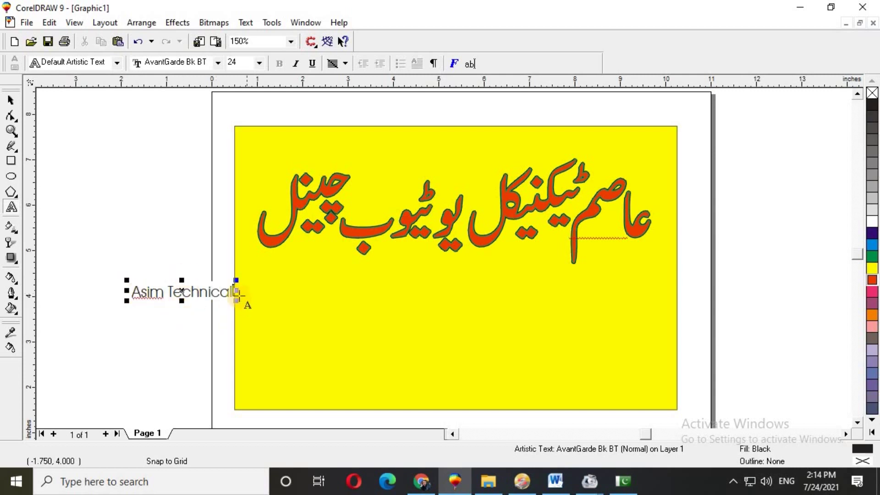
drag(232, 293, 105, 297)
click(218, 63)
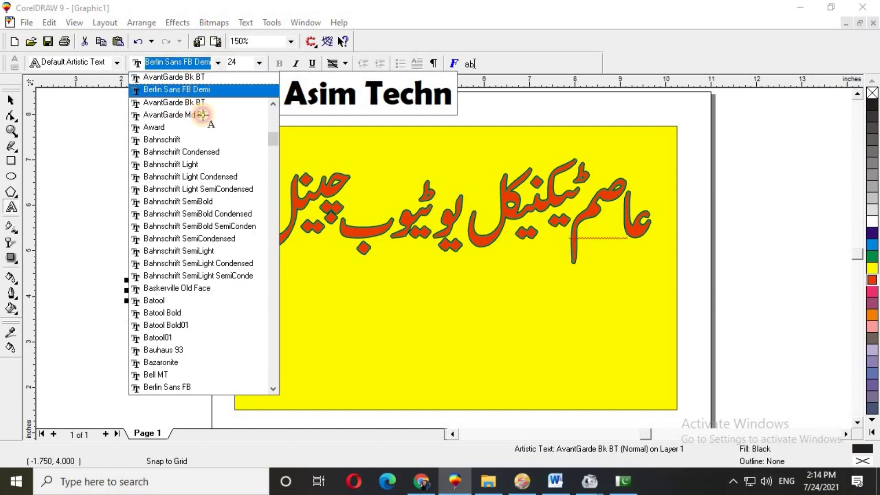
click(195, 90)
Enlarge the "Asim Technical" text to about 87 pt and move it into the yellow rectangle below the Urdu lettering
drag(279, 327, 495, 324)
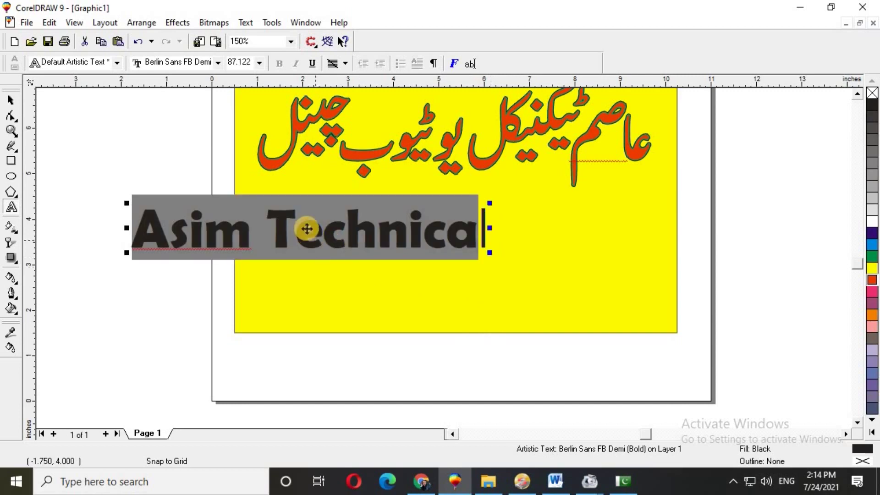
drag(316, 229, 458, 250)
click(455, 481)
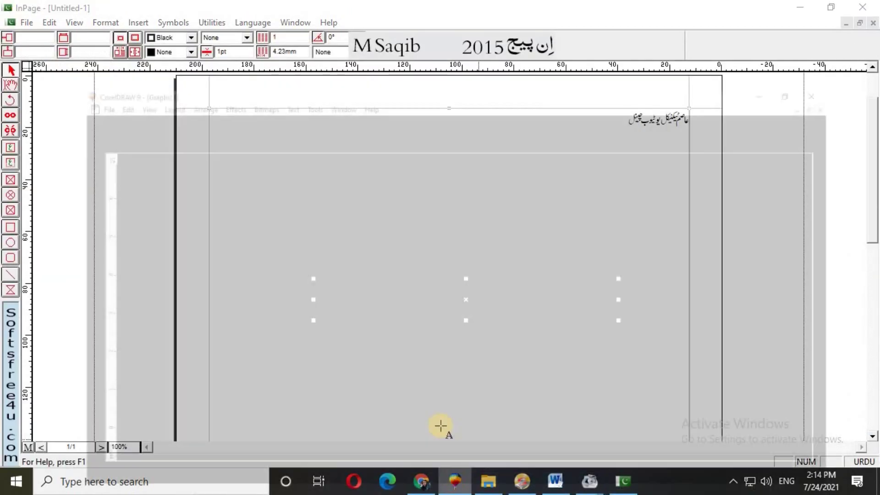
click(455, 481)
click(394, 281)
click(606, 254)
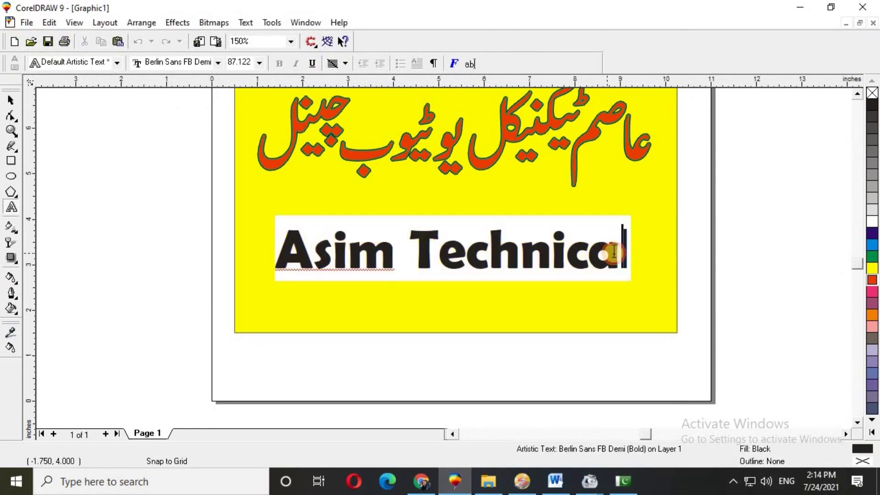
click(531, 281)
click(316, 182)
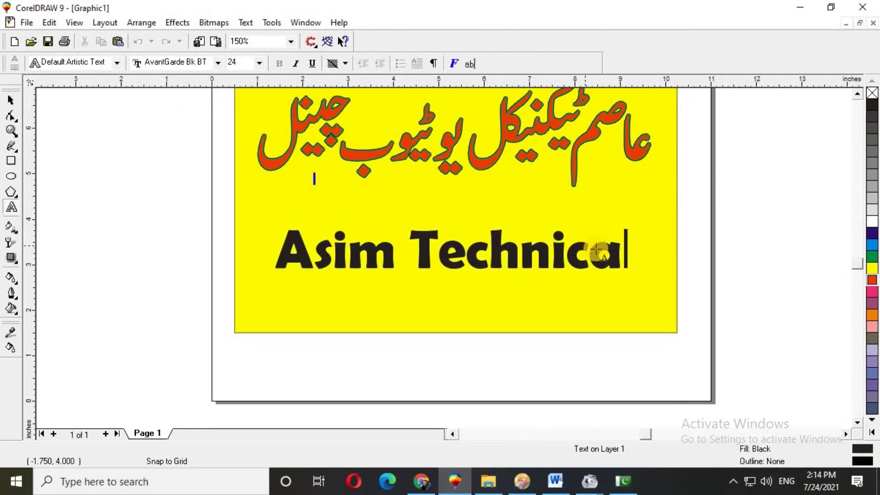
Correct the ending of the English title beneath the Urdu lettering so that it reads "Asim Technical"
click(441, 486)
click(441, 486)
click(604, 261)
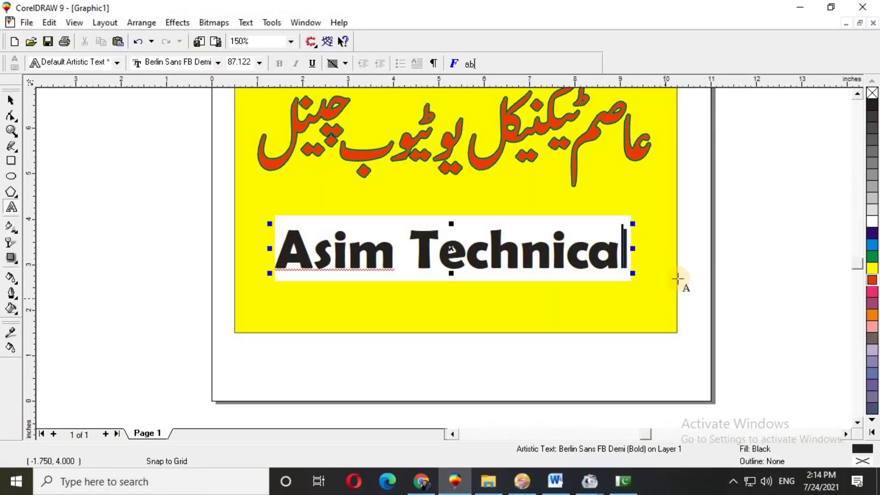
key(BackSpace)
key(BackSpace)
text(all)
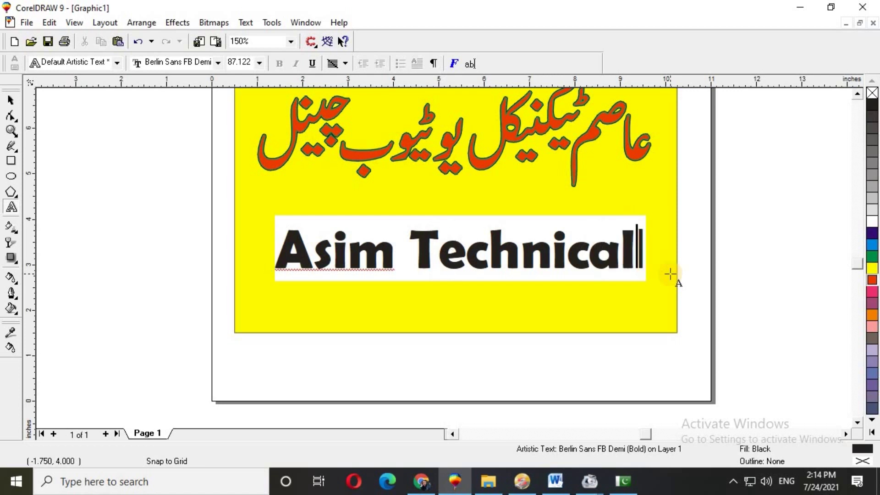
Fill the letters of the "Asim Technical" title with white
drag(636, 248, 273, 243)
click(873, 222)
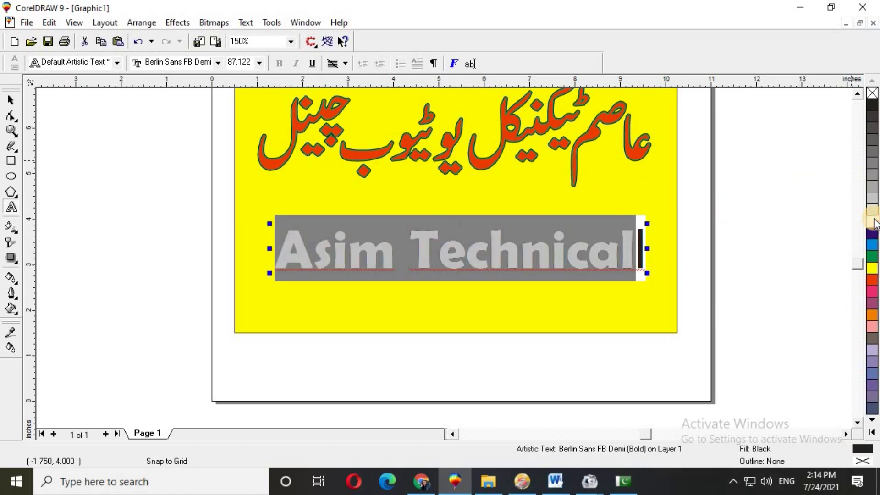
click(451, 294)
Give the "Asim Technical" title a black outline 20 pixels wide, placed behind the fill and scaled with the image
click(11, 100)
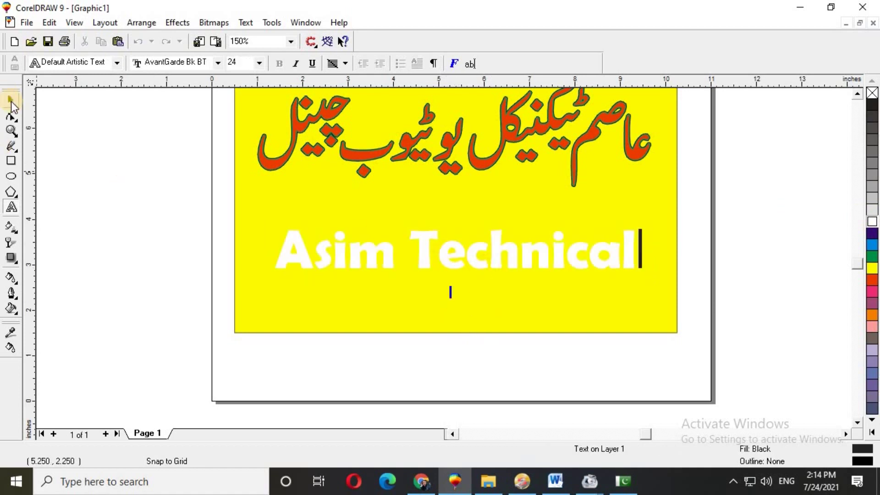
click(394, 236)
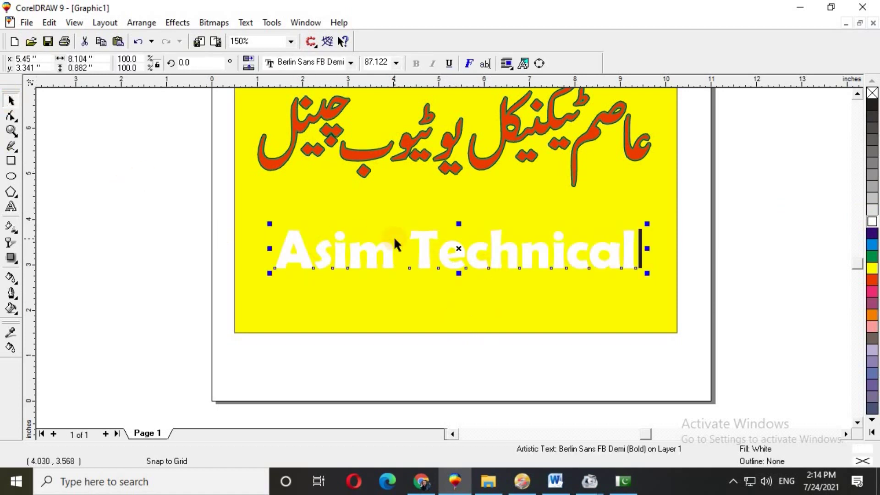
click(11, 294)
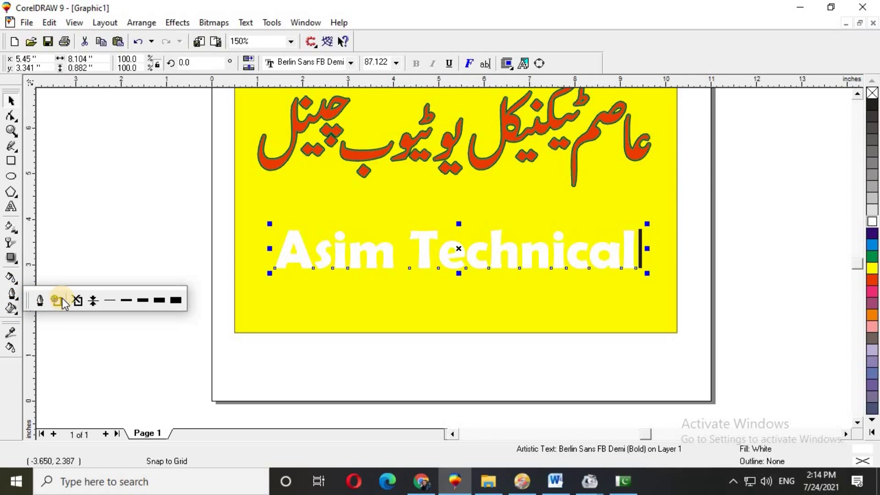
click(38, 299)
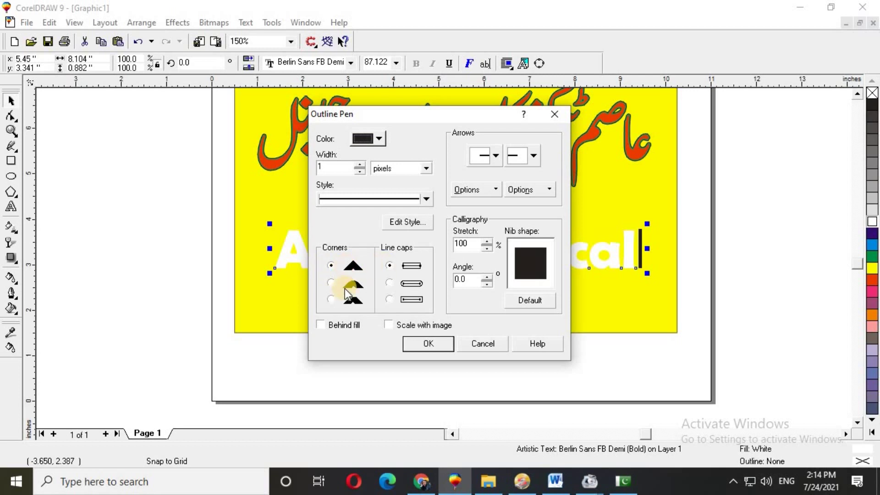
click(326, 324)
click(389, 326)
click(380, 138)
key(Escape)
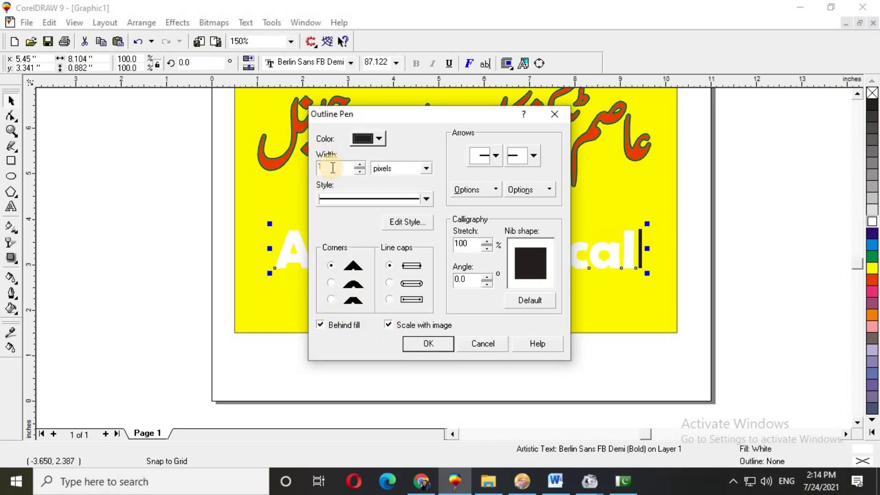
click(209, 211)
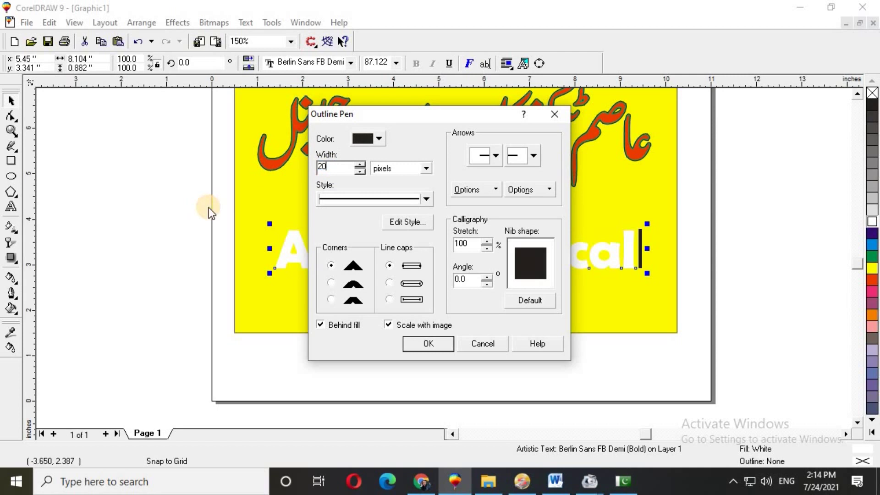
click(386, 323)
click(429, 344)
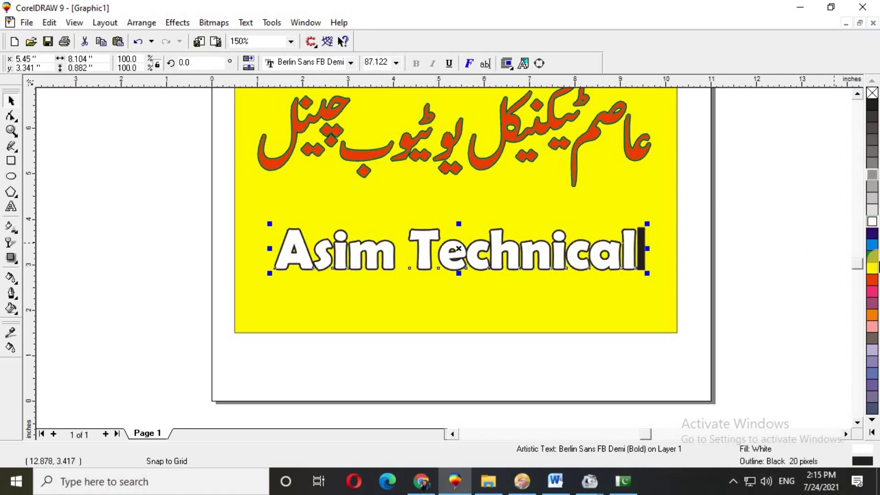
Fill the "Asim Technical" title with red and change its outline to green, 15 pixels wide
click(874, 280)
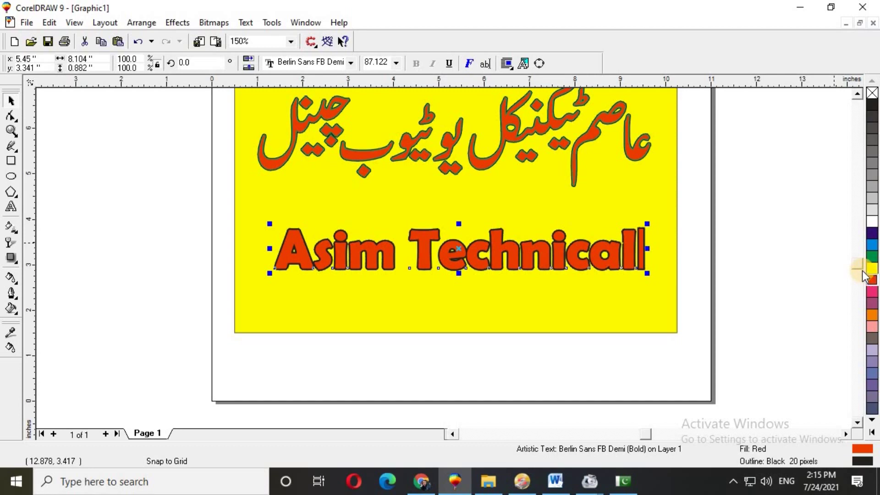
key(F12)
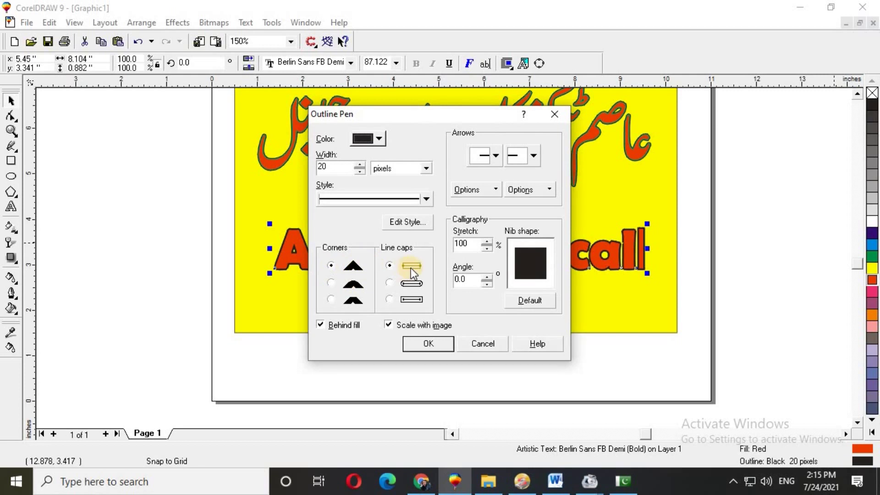
double_click(323, 167)
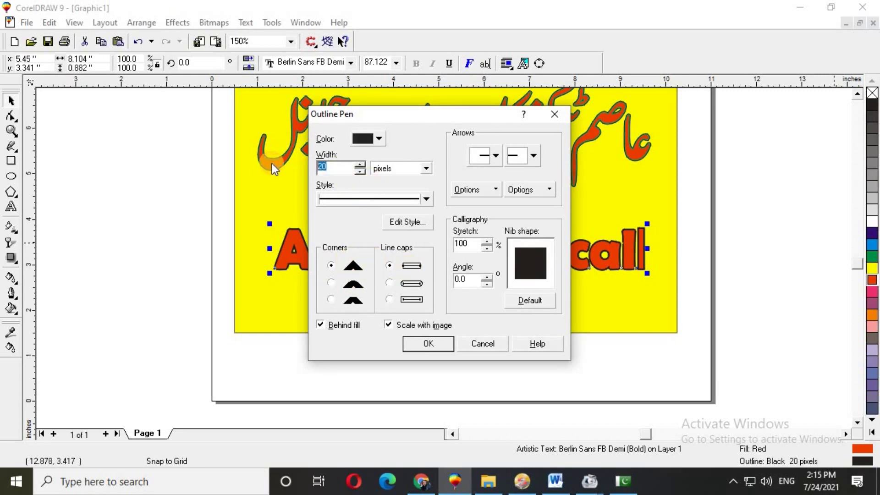
text(15)
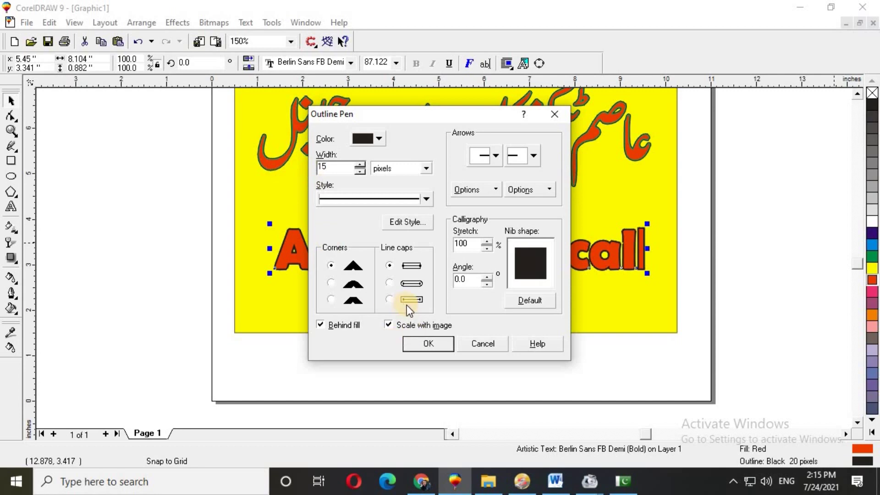
click(378, 143)
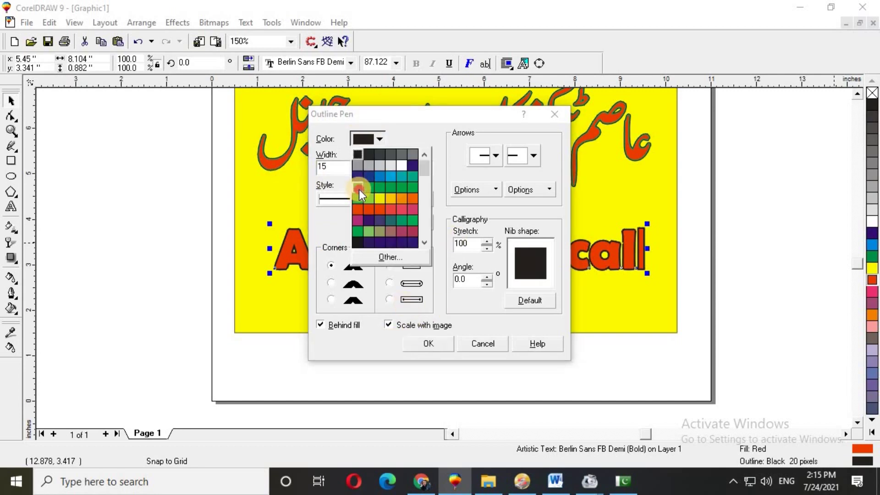
click(359, 189)
click(439, 345)
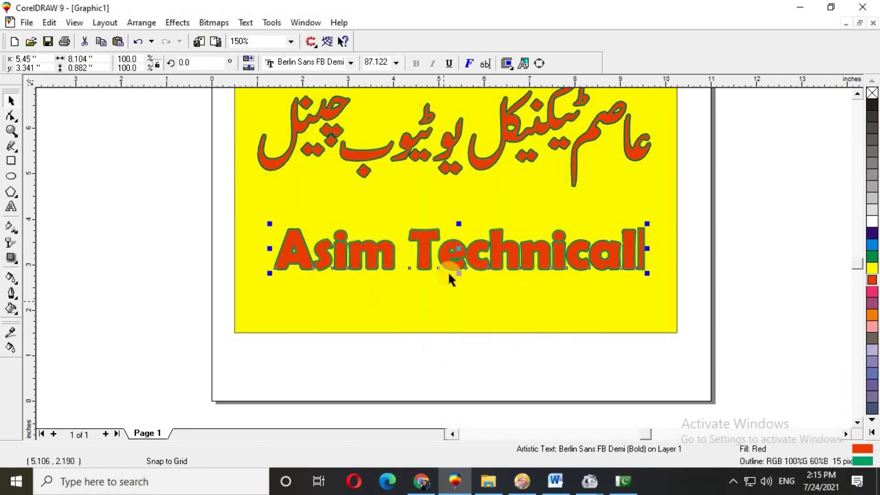
Examine the outline of the "Asim Technical" title up close and alongside the Urdu lettering
scroll(445, 263, up, 2)
scroll(426, 208, up, 1)
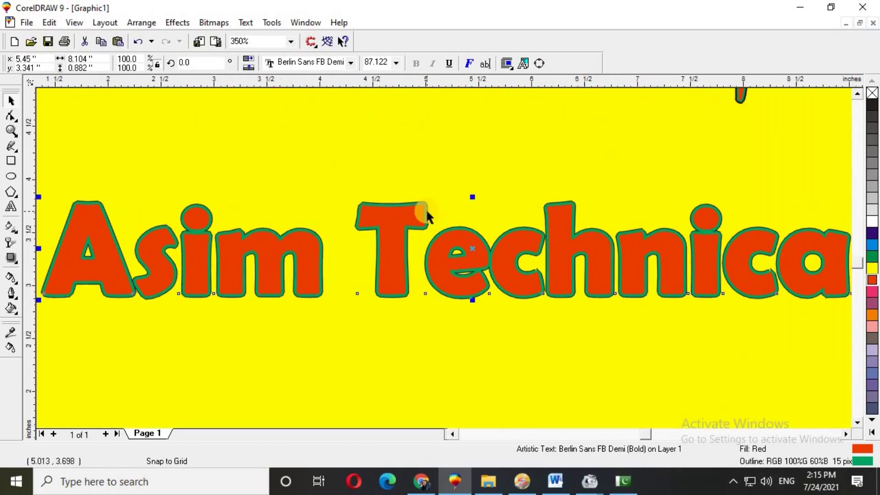
scroll(426, 209, down, 1)
scroll(425, 211, down, 1)
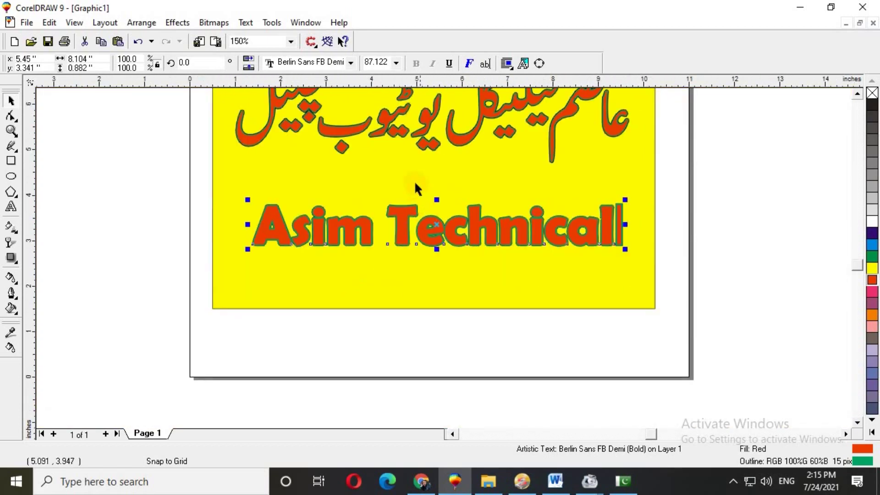
scroll(377, 202, up, 1)
scroll(372, 189, down, 2)
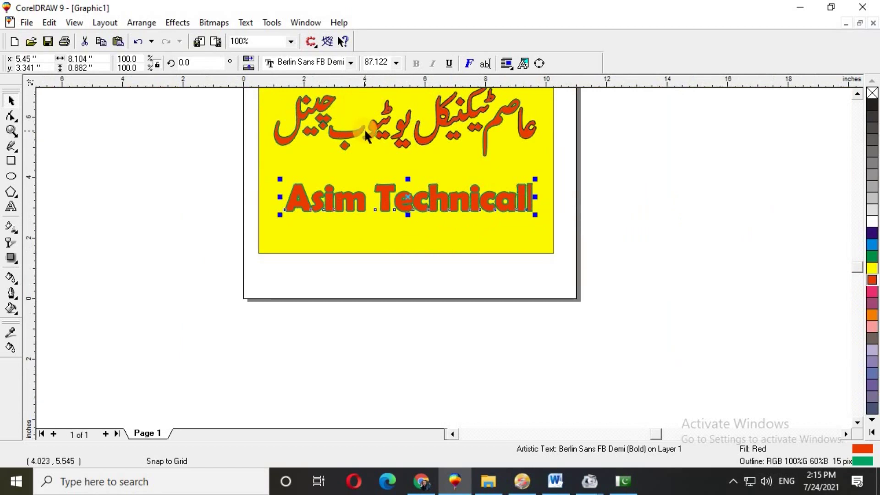
scroll(384, 157, up, 2)
scroll(381, 141, up, 1)
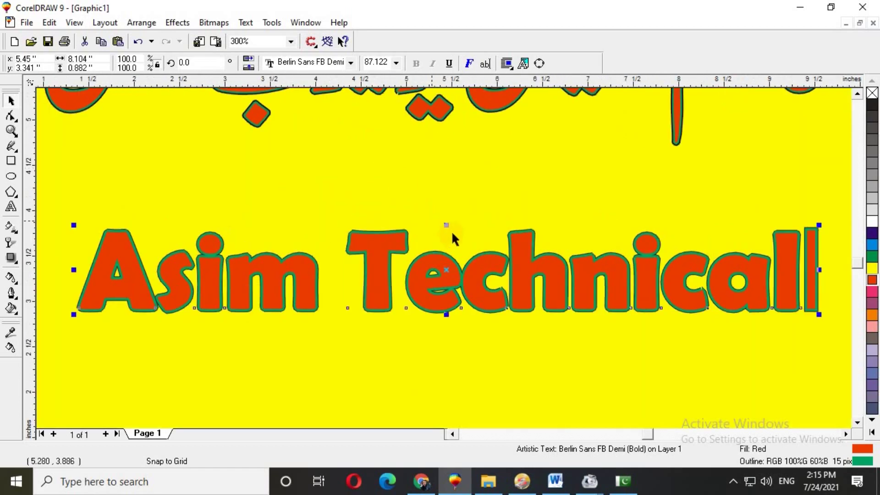
scroll(450, 232, down, 2)
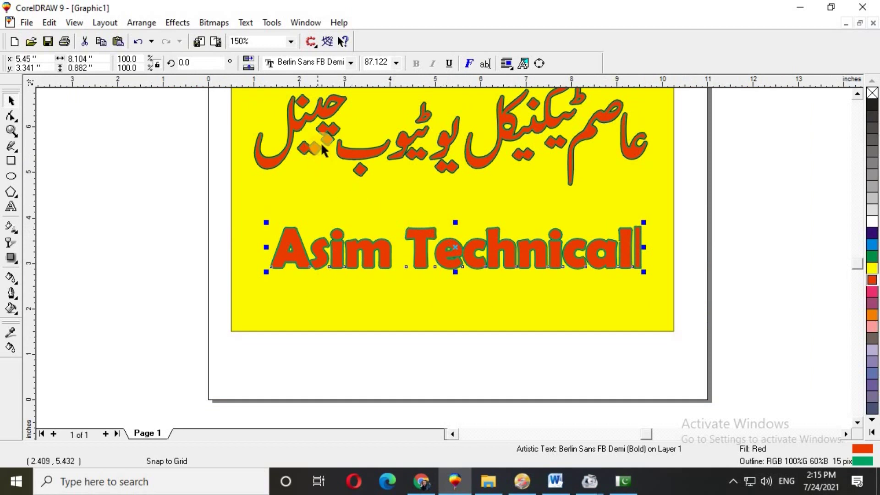
click(858, 94)
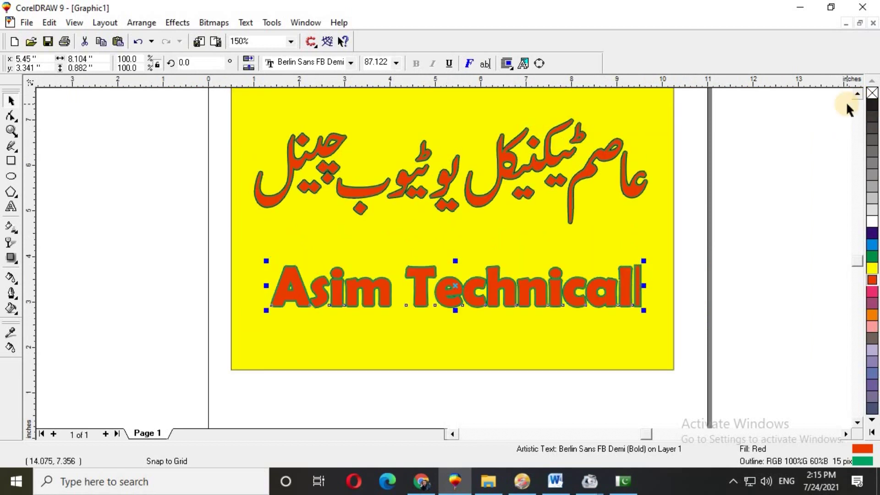